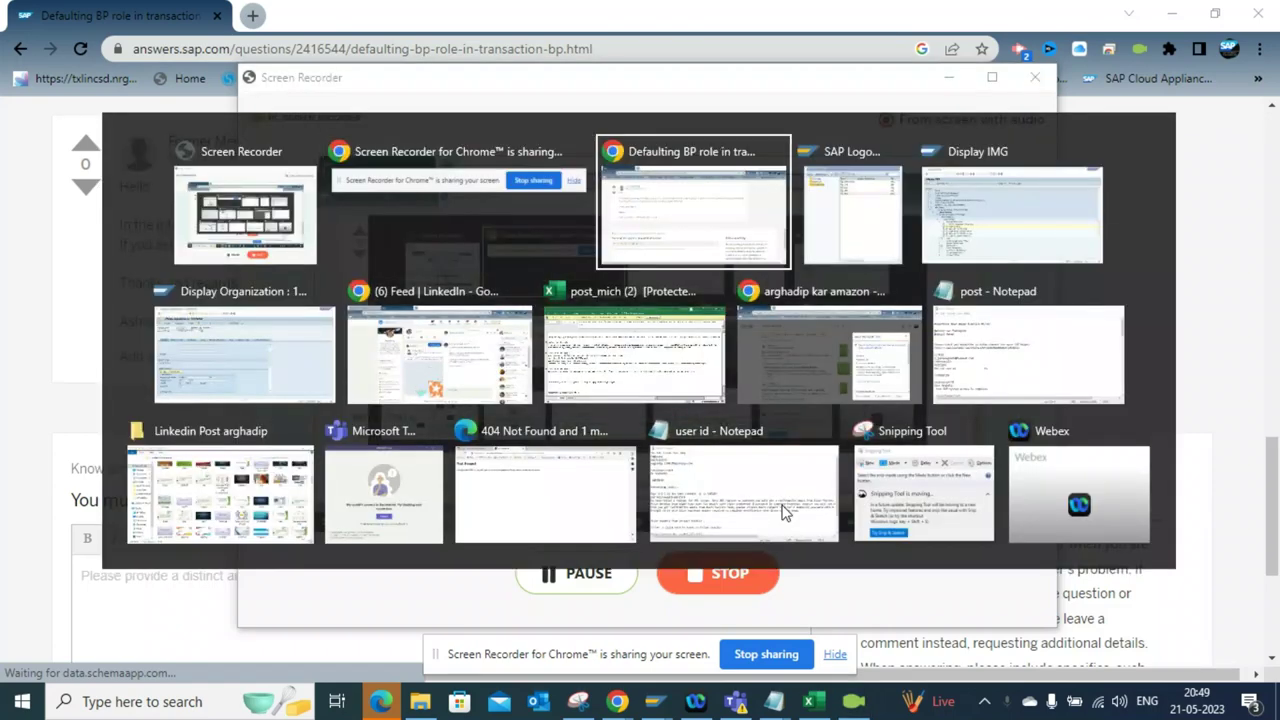
pyautogui.hotkey('alt', 'Tab')
pyautogui.hotkey('alt', 'Tab')
pyautogui.hotkey('alt', 'Tab')
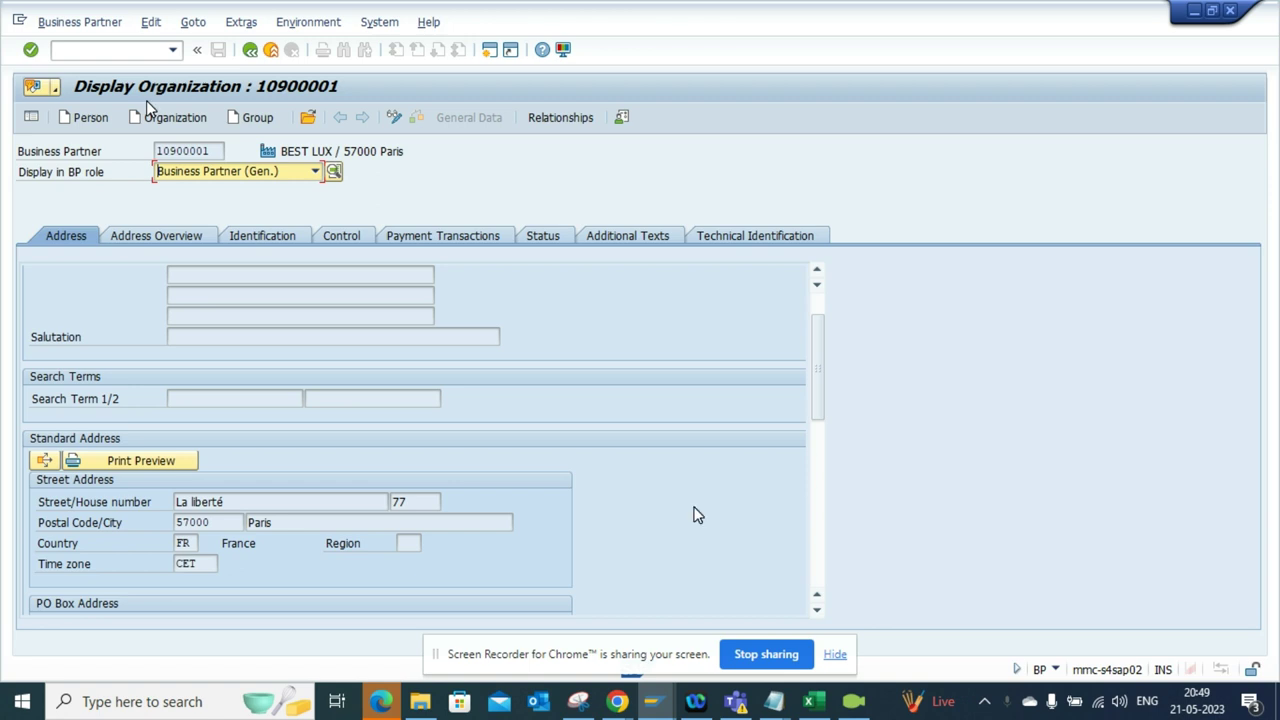
# Restart BP with /nbp and reopen partner 10900001 from the entry history.
pyautogui.click(122, 47)
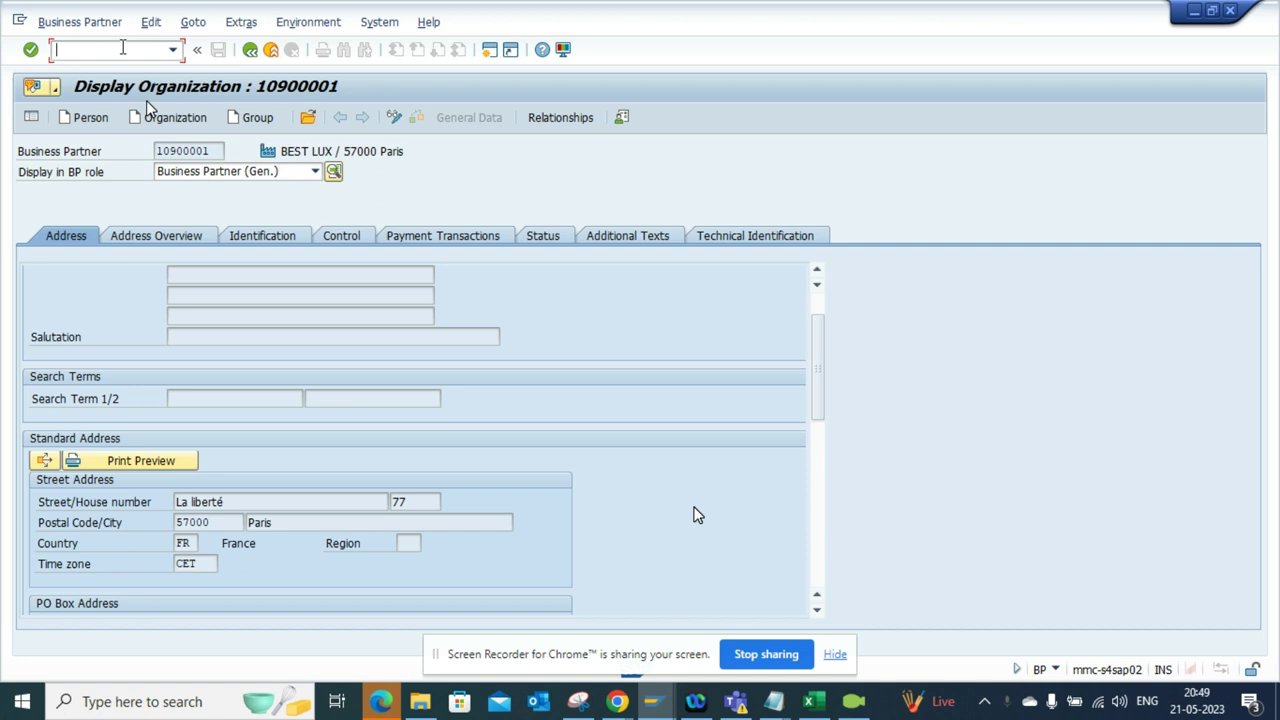
pyautogui.write('/nbp')
pyautogui.press('Return')
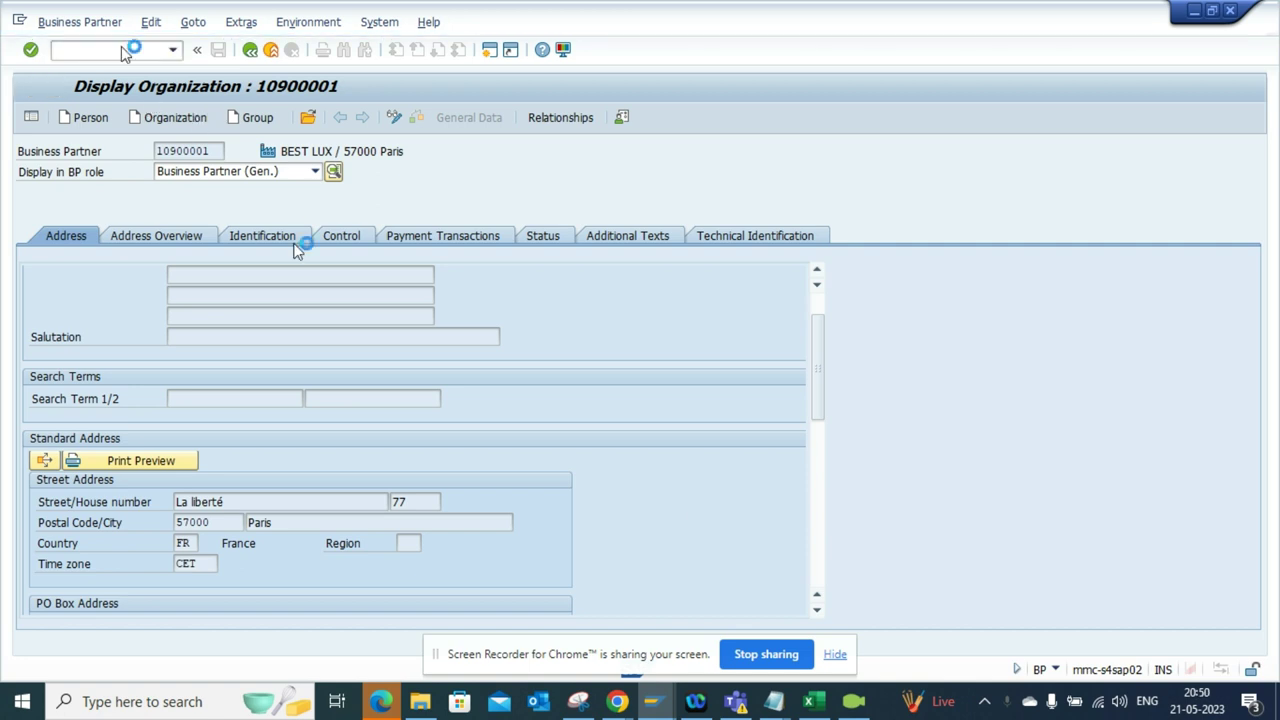
pyautogui.click(308, 117)
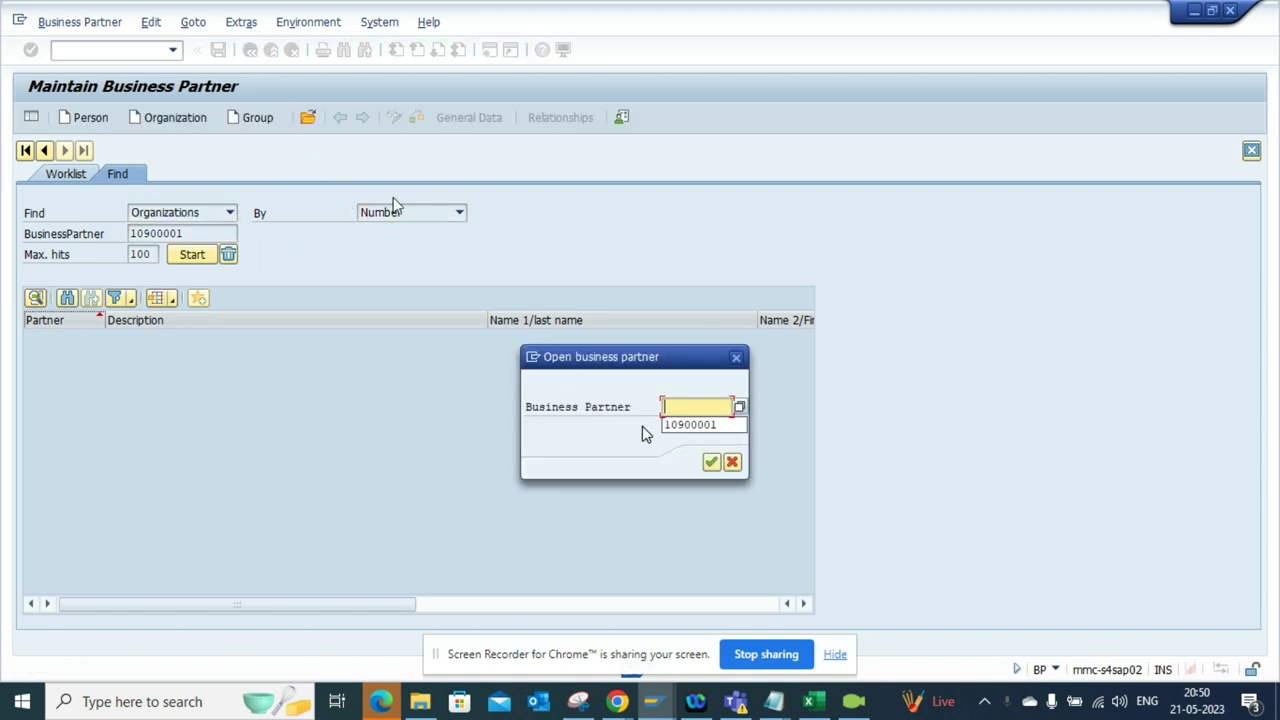
pyautogui.click(671, 430)
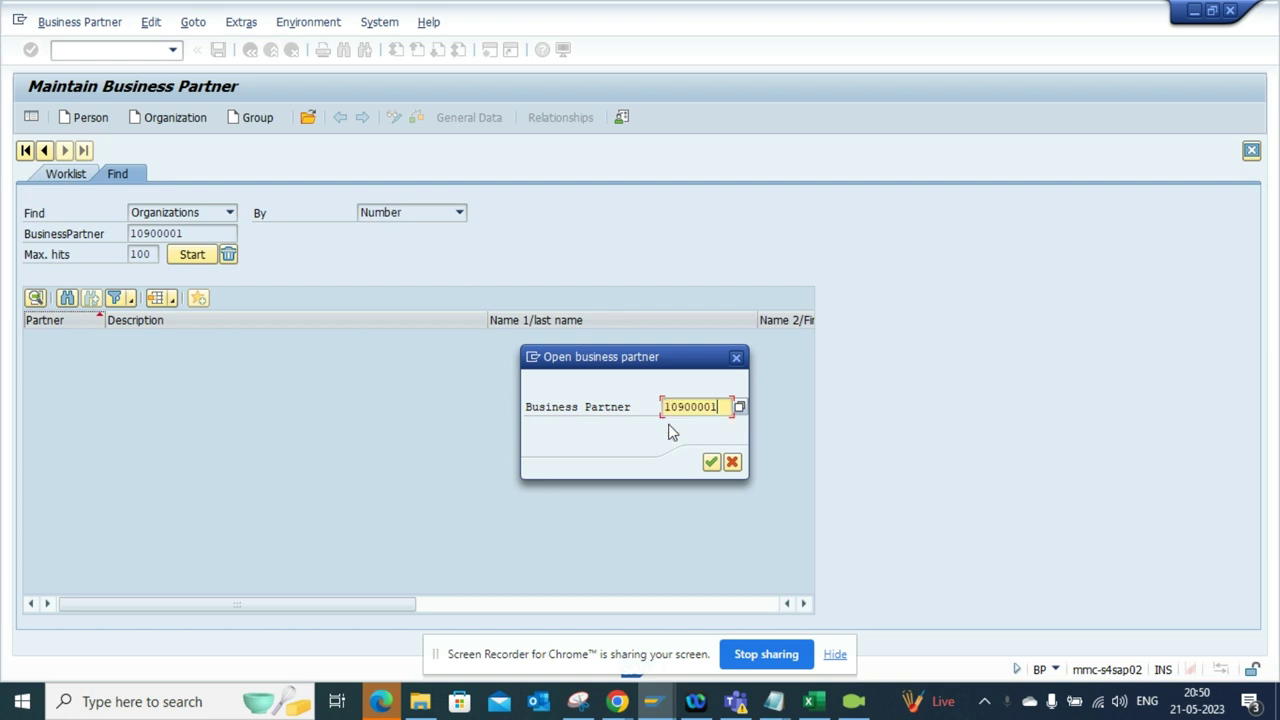
pyautogui.click(711, 462)
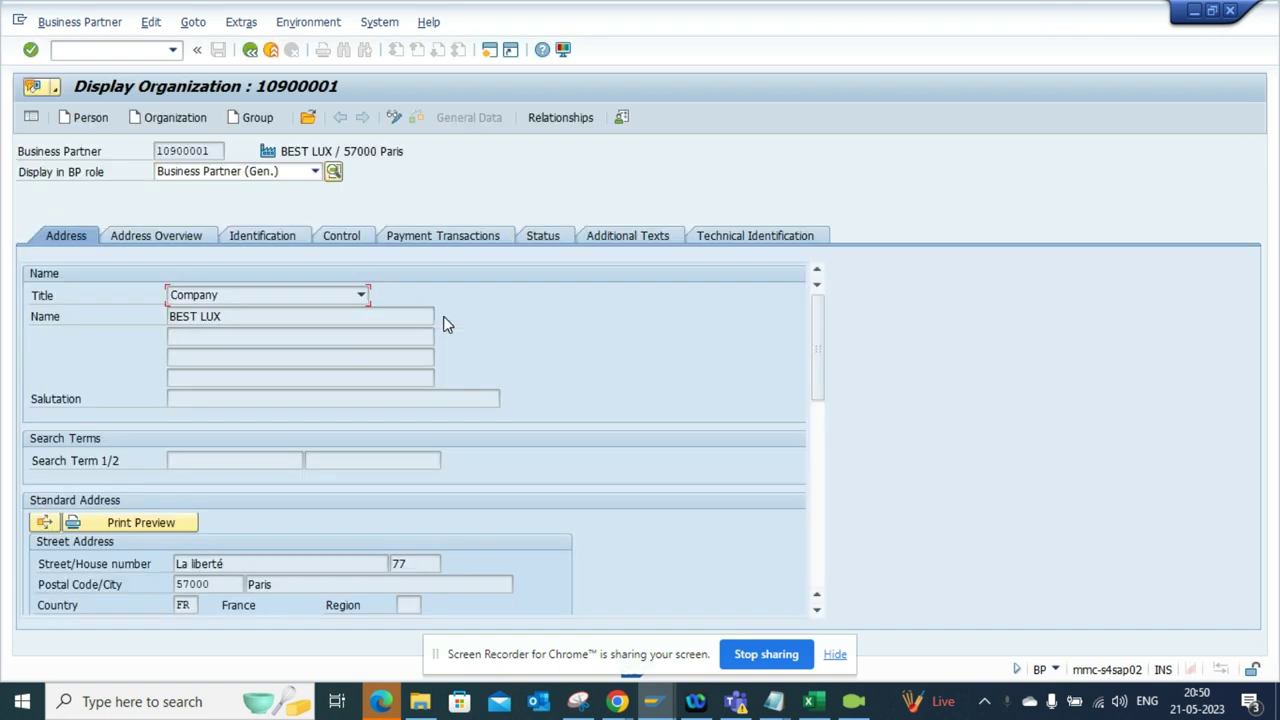
pyautogui.click(307, 173)
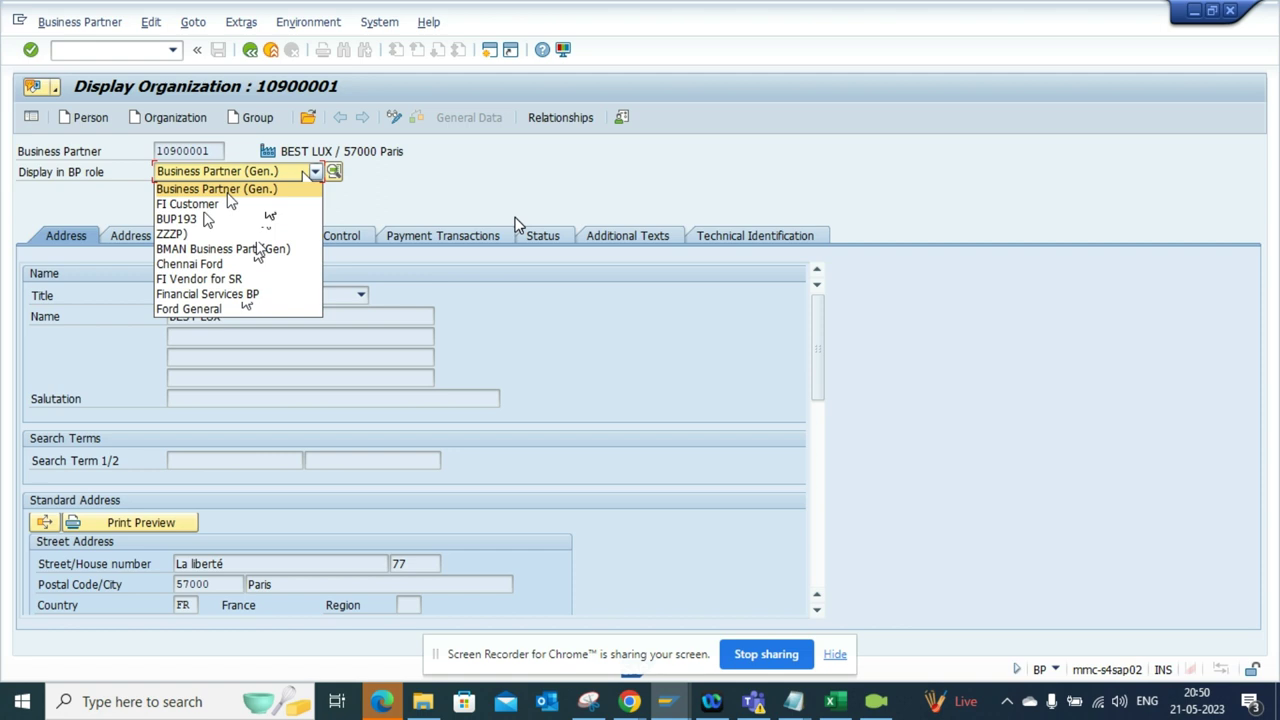
# Go to the Display IMG session and run Define BP Roles under Business Partner Roles.
pyautogui.hotkey('alt', 'Tab')
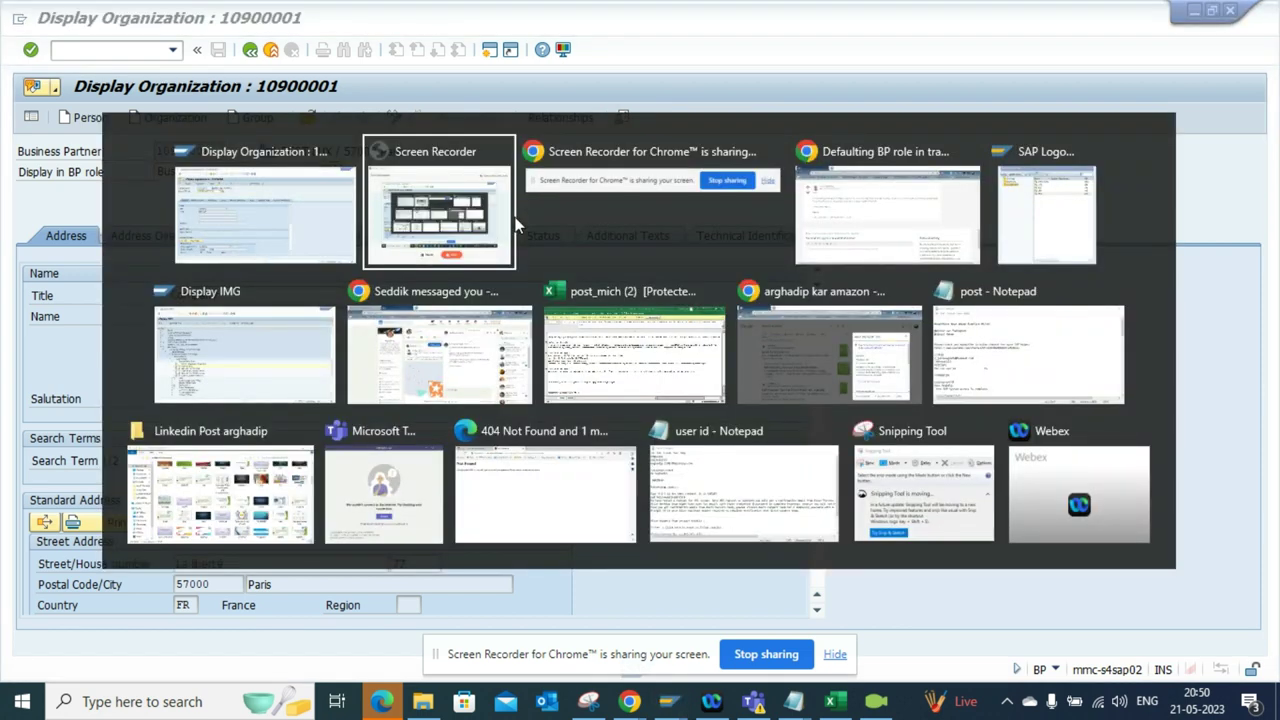
pyautogui.press('Tab')
pyautogui.press('Tab')
pyautogui.press('Tab')
pyautogui.press('Tab')
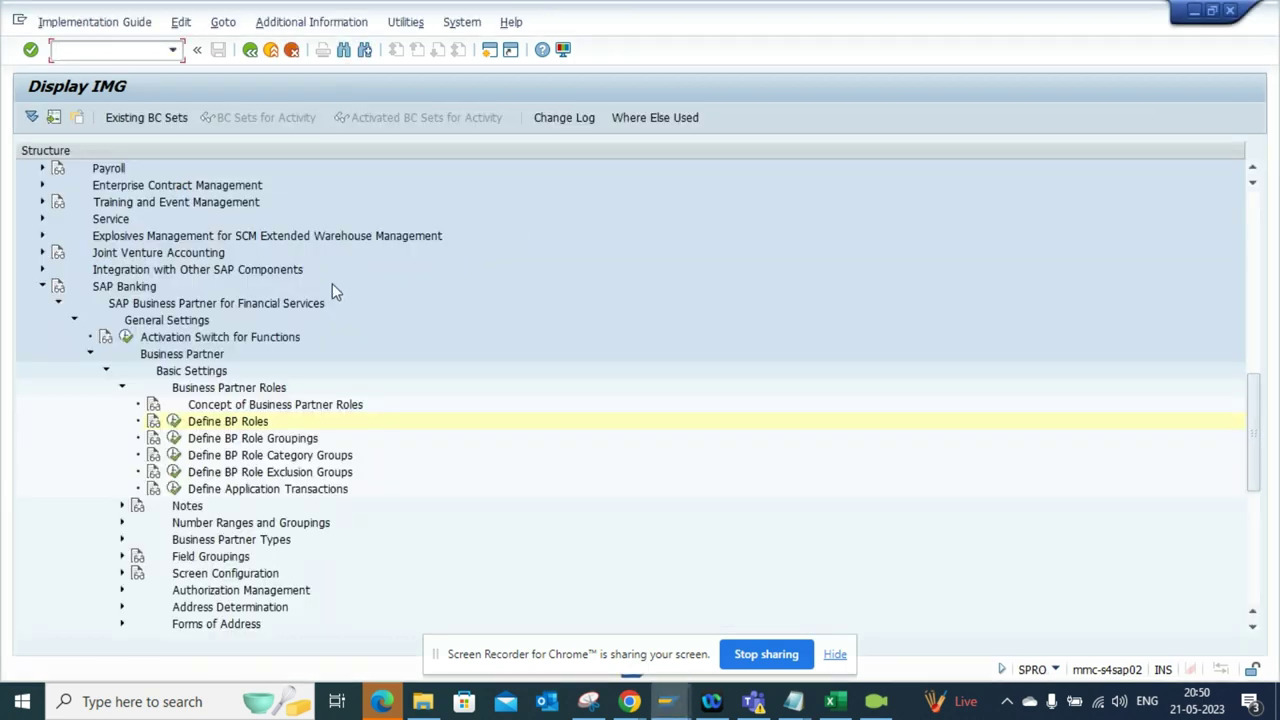
pyautogui.moveTo(1256, 405); pyautogui.dragTo(1257, 177)
pyautogui.moveTo(1260, 224); pyautogui.dragTo(1261, 360)
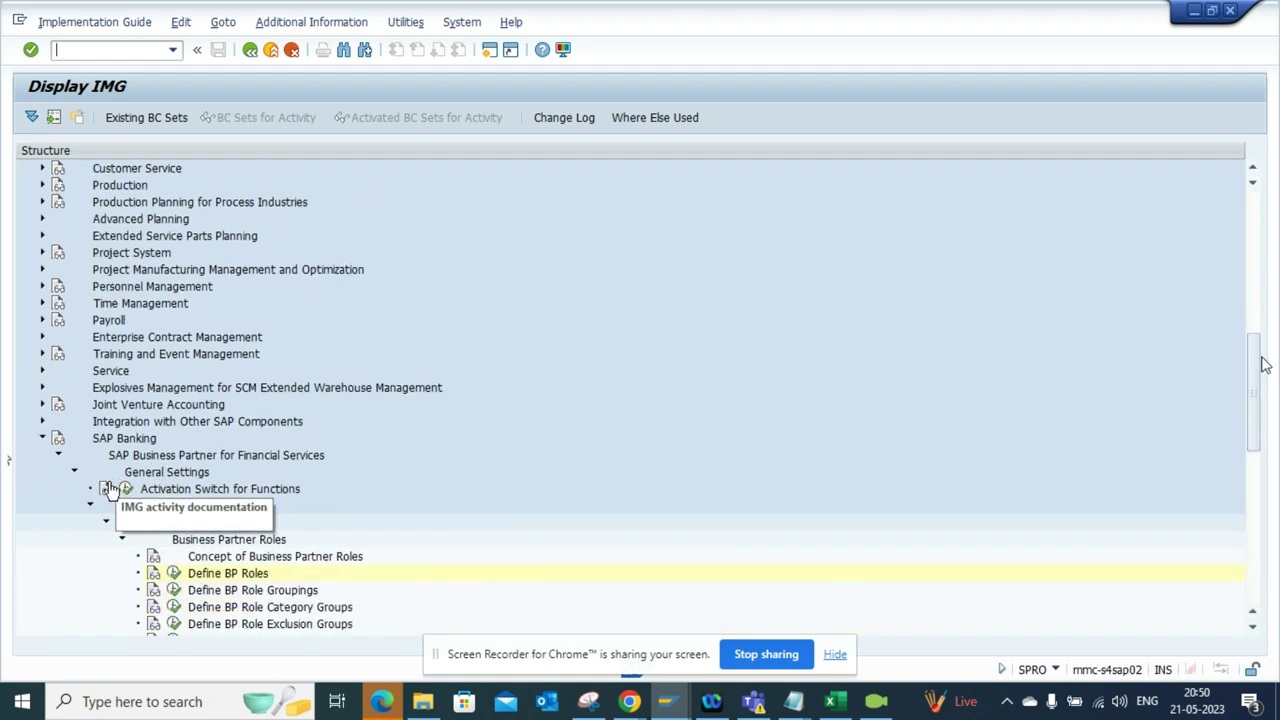
pyautogui.click(175, 577)
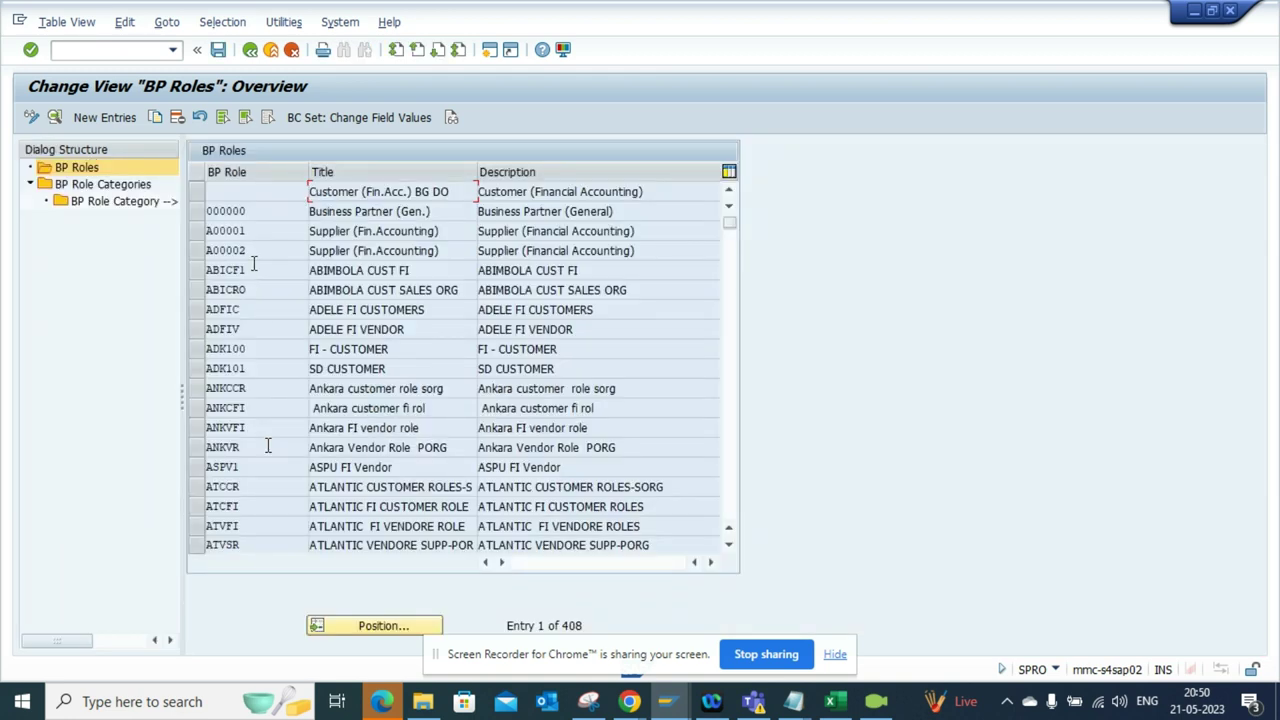
# Change role 000000 Business Partner (Gen.) to position 2 and save it to a customizing request.
pyautogui.click(197, 213)
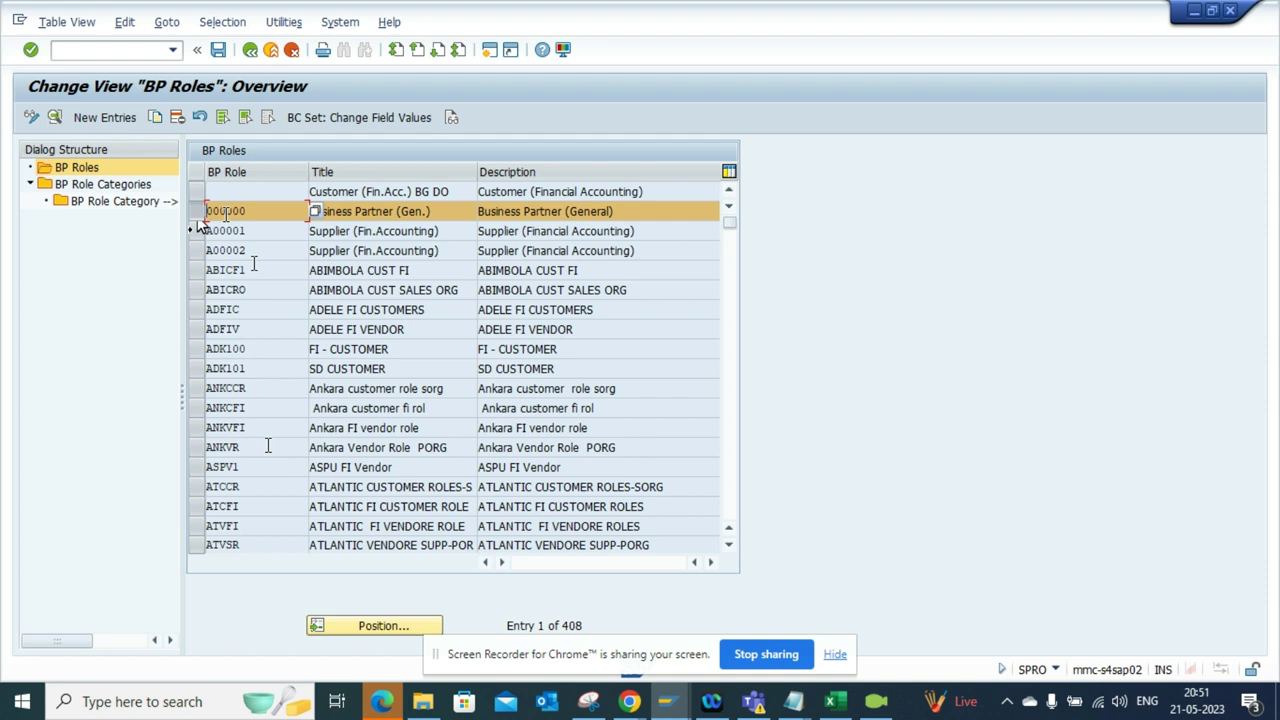
pyautogui.click(55, 117)
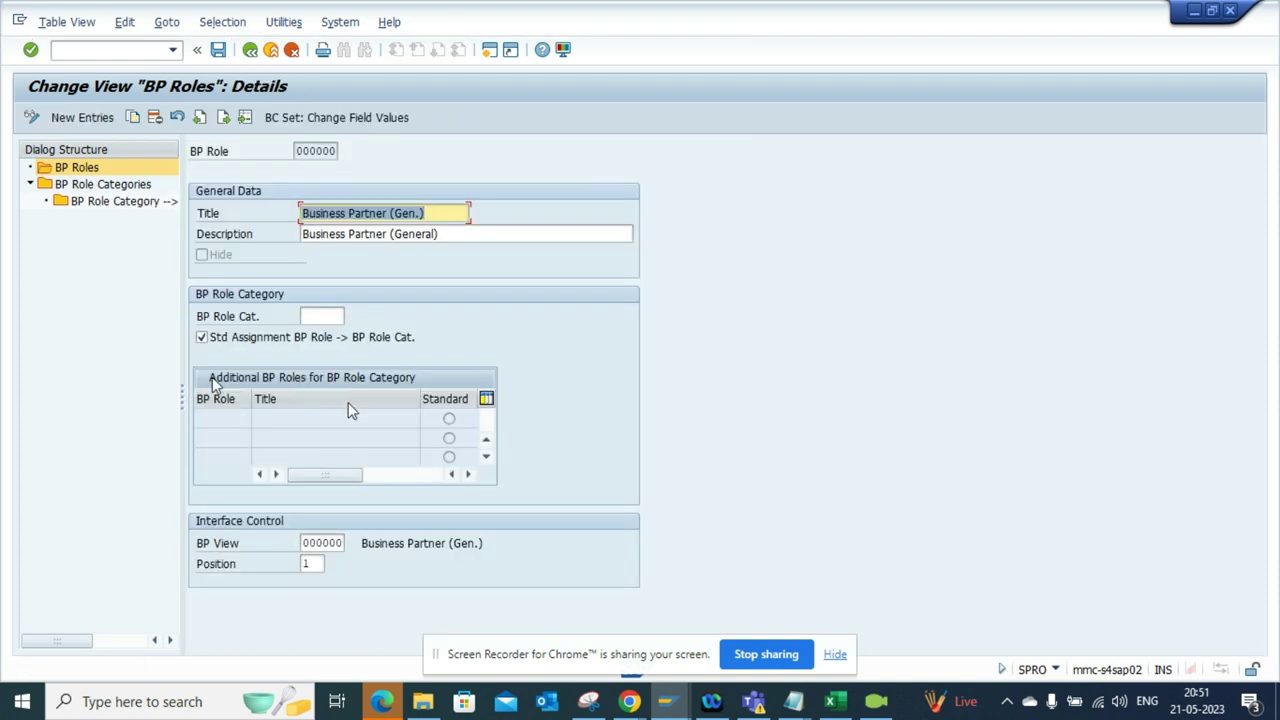
pyautogui.click(314, 562)
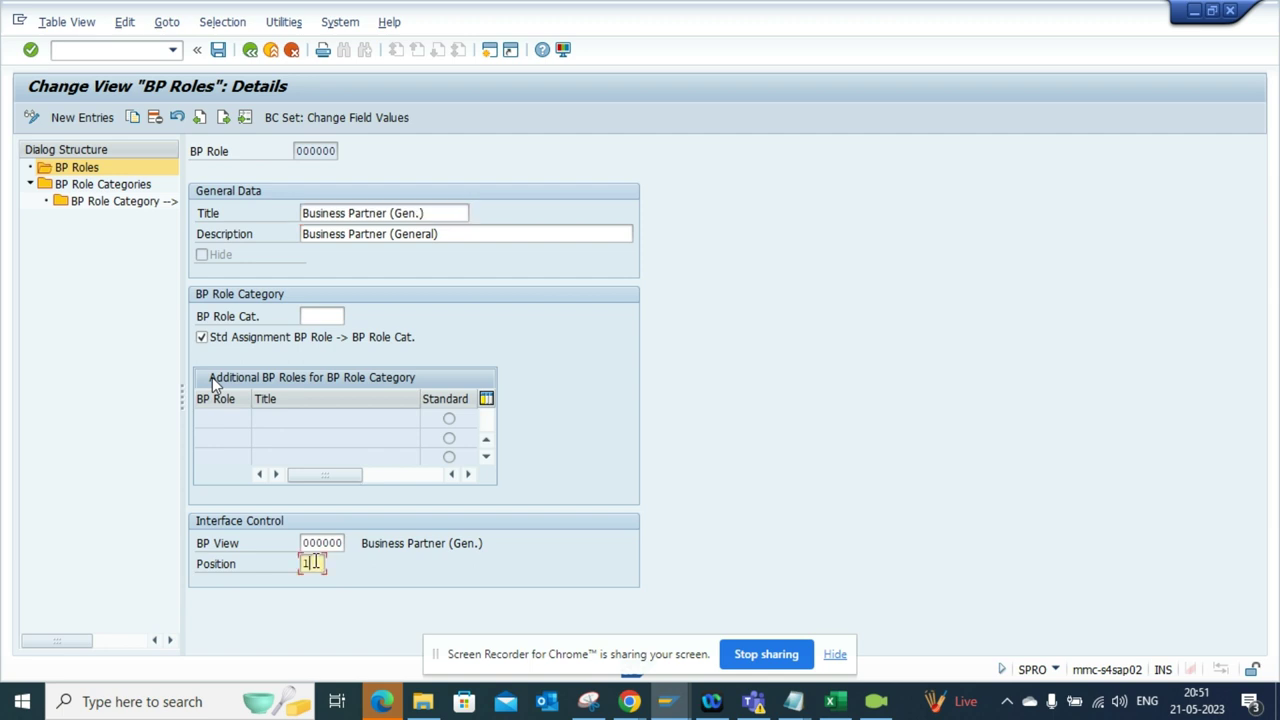
pyautogui.doubleClick(312, 562)
pyautogui.write('2')
pyautogui.click(219, 49)
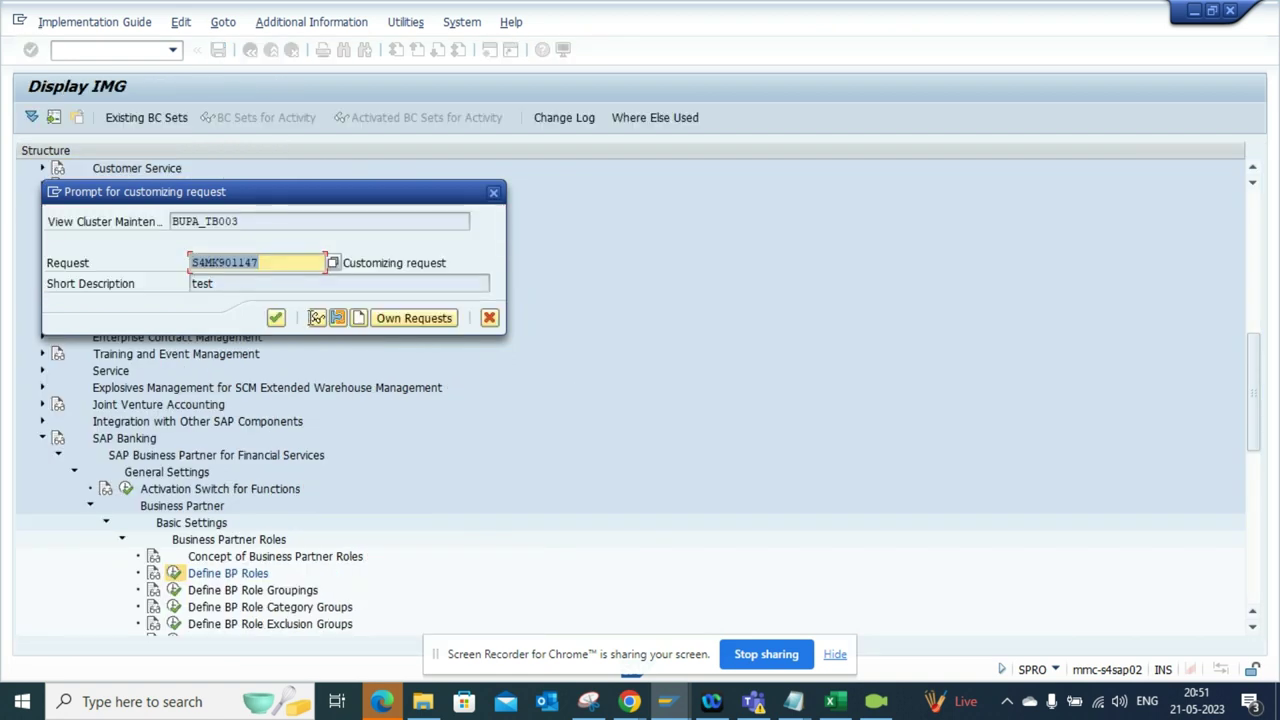
pyautogui.click(283, 322)
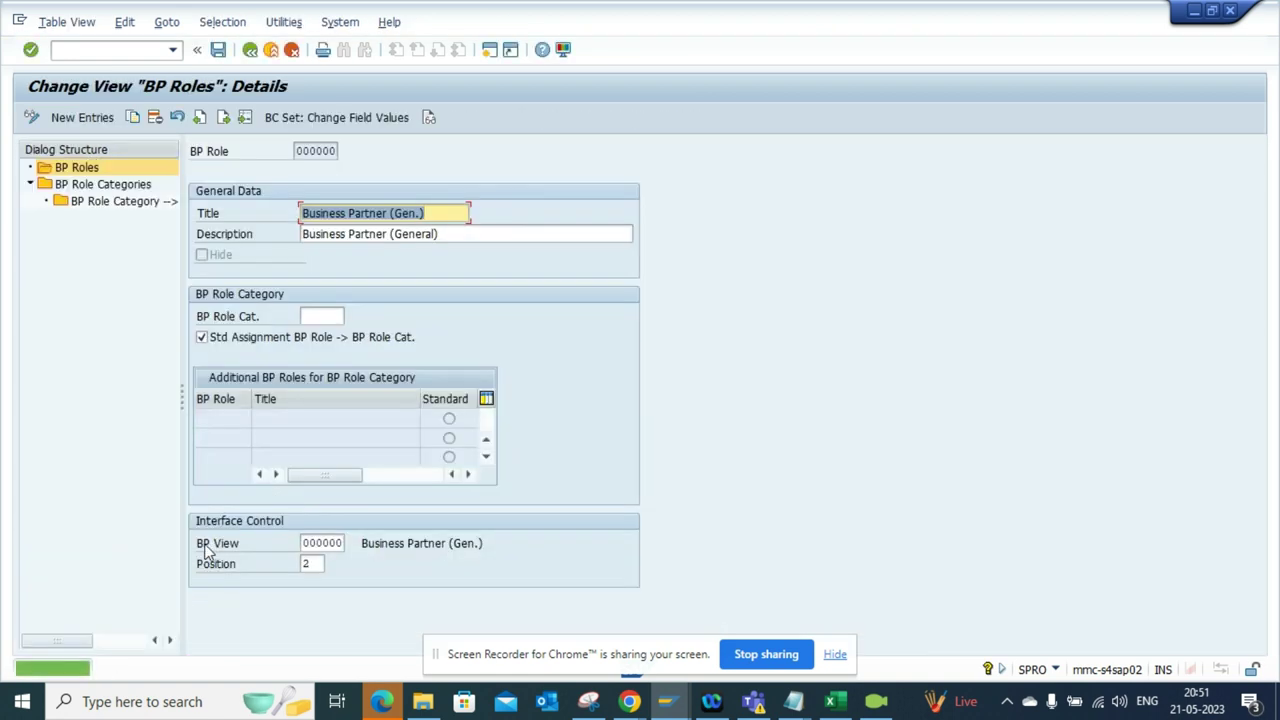
pyautogui.click(250, 52)
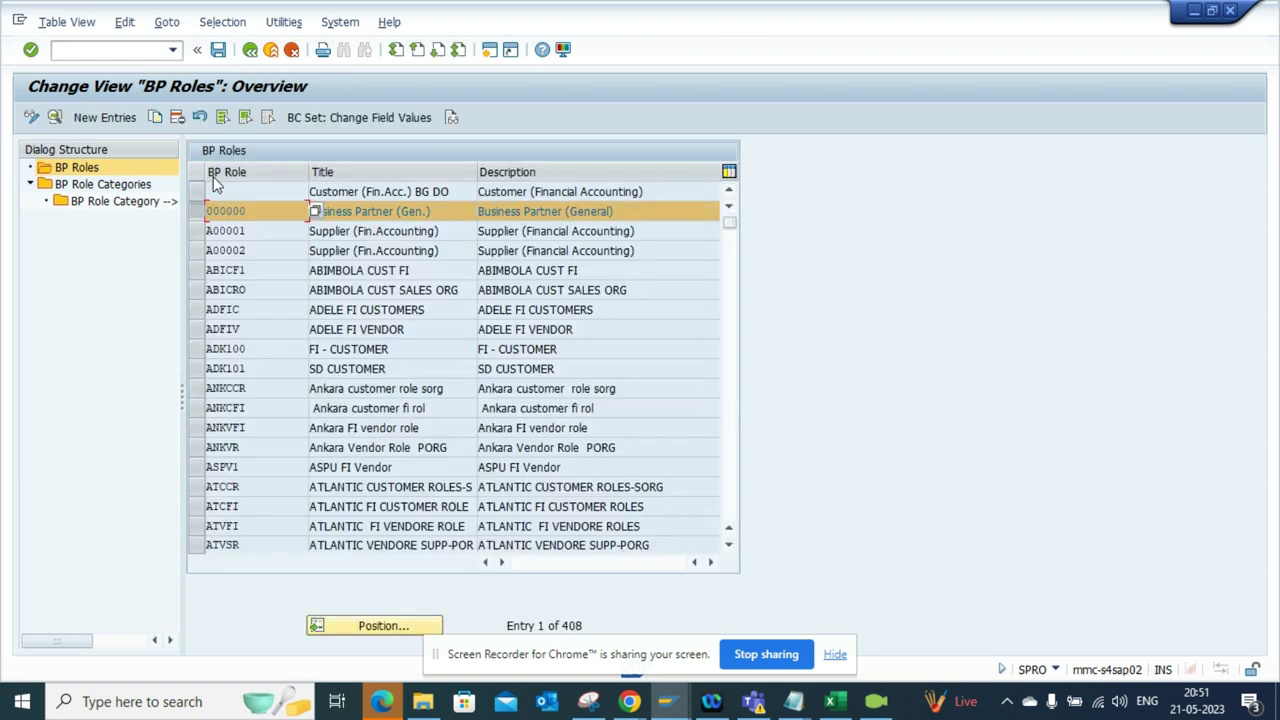
# Page down the BP Roles list and inspect the FI VEN FI Vendor role details.
pyautogui.click(195, 213)
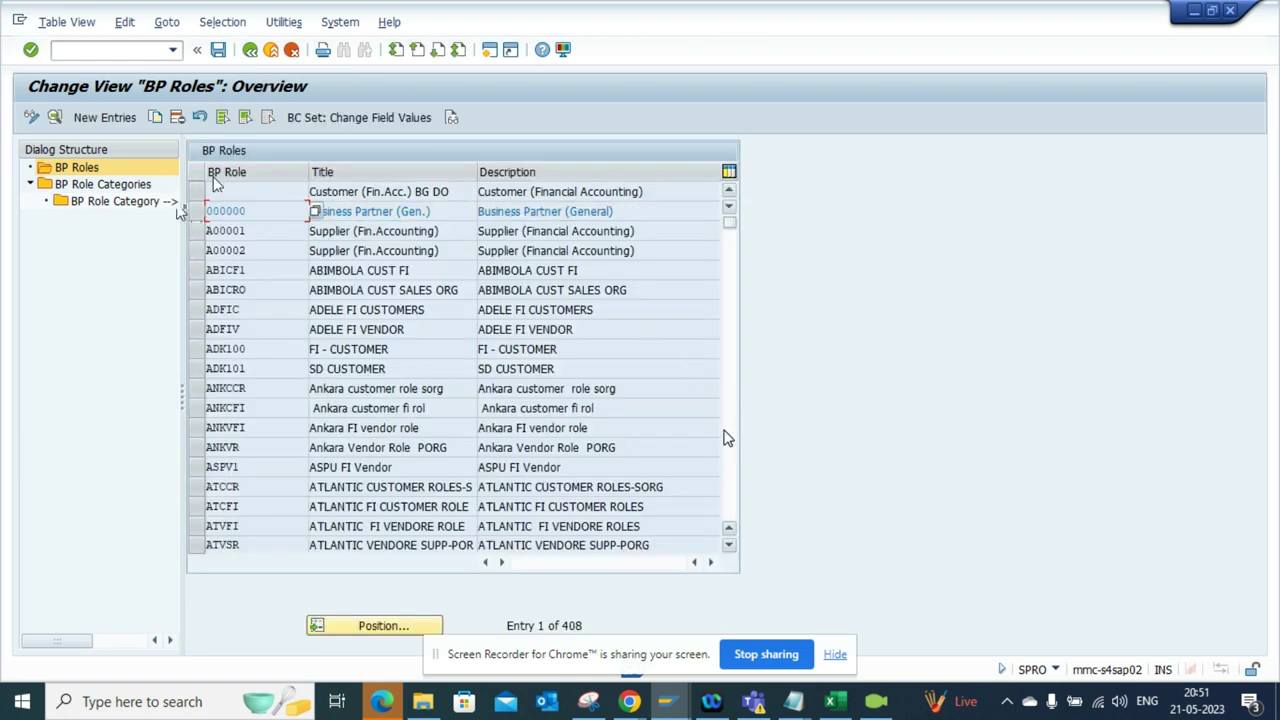
pyautogui.click(729, 441)
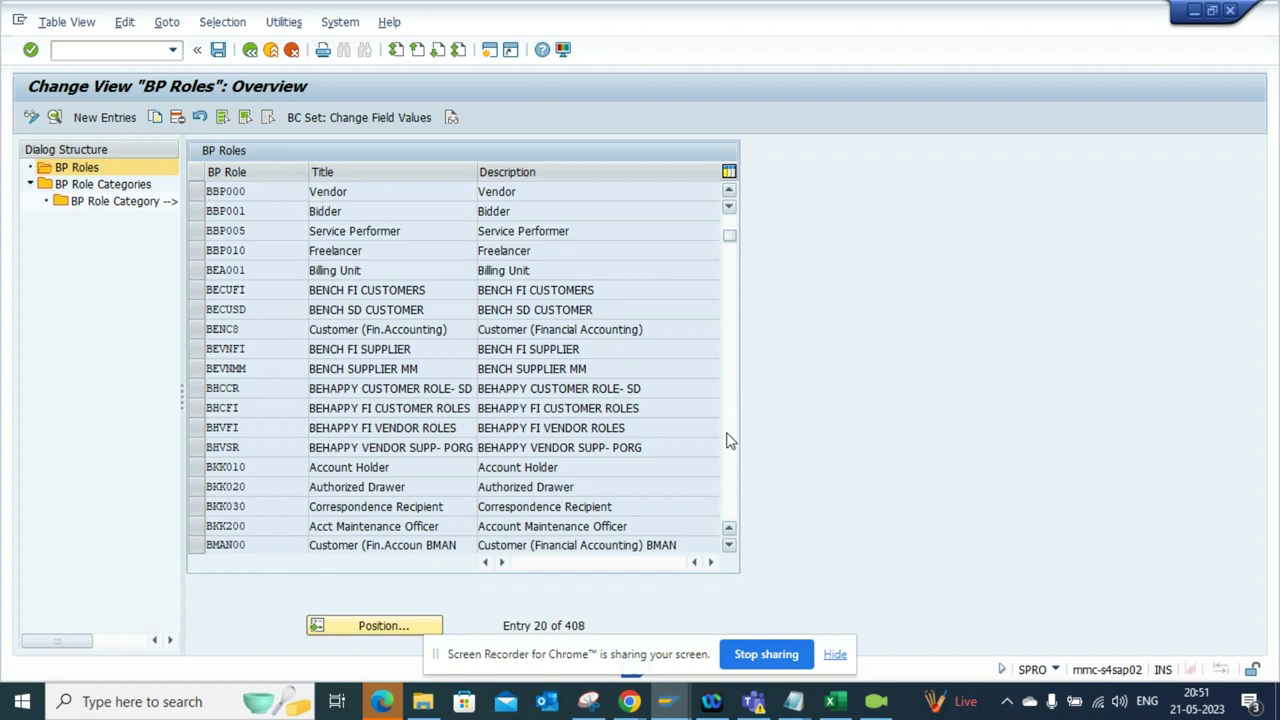
pyautogui.click(729, 441)
pyautogui.click(729, 441)
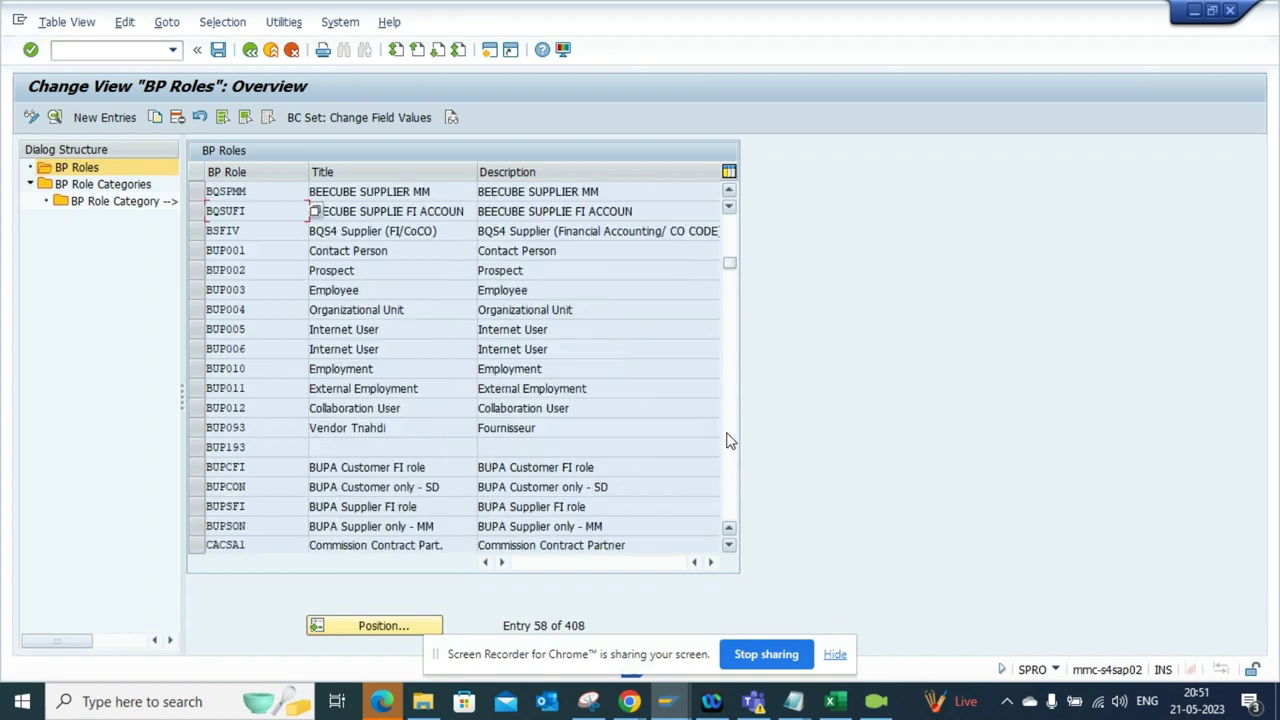
pyautogui.click(729, 441)
pyautogui.click(729, 441)
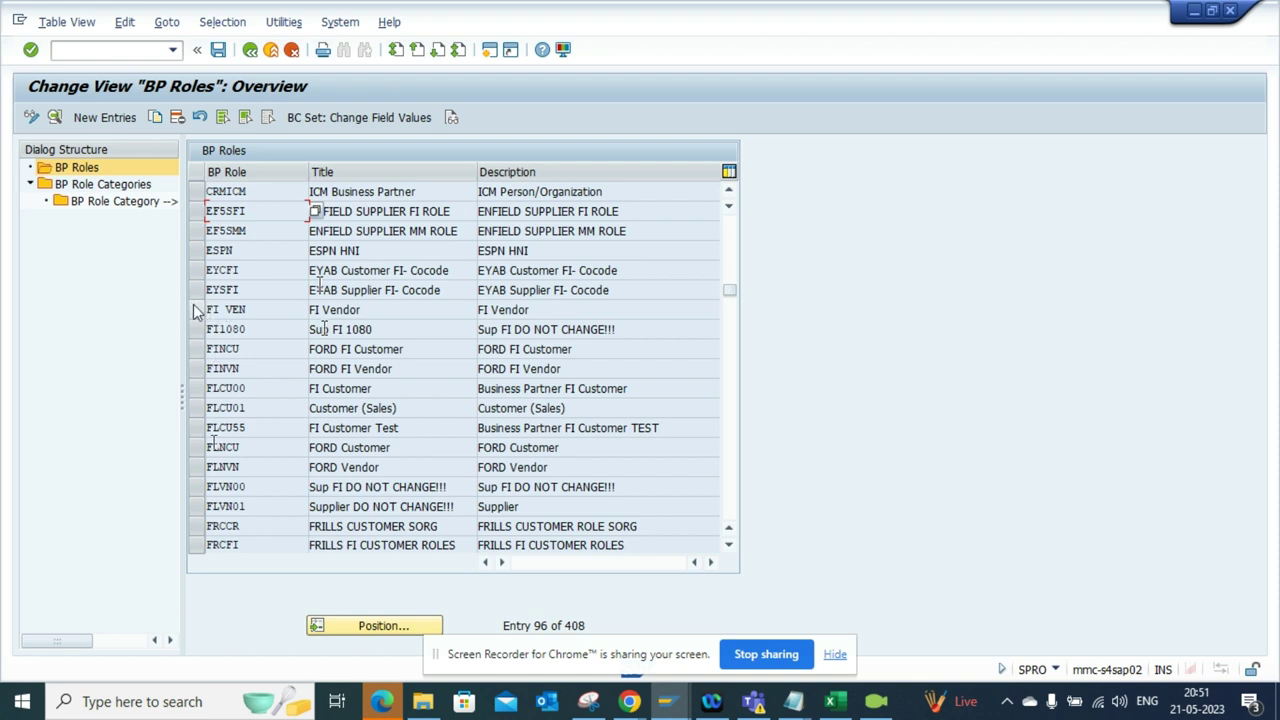
pyautogui.click(197, 309)
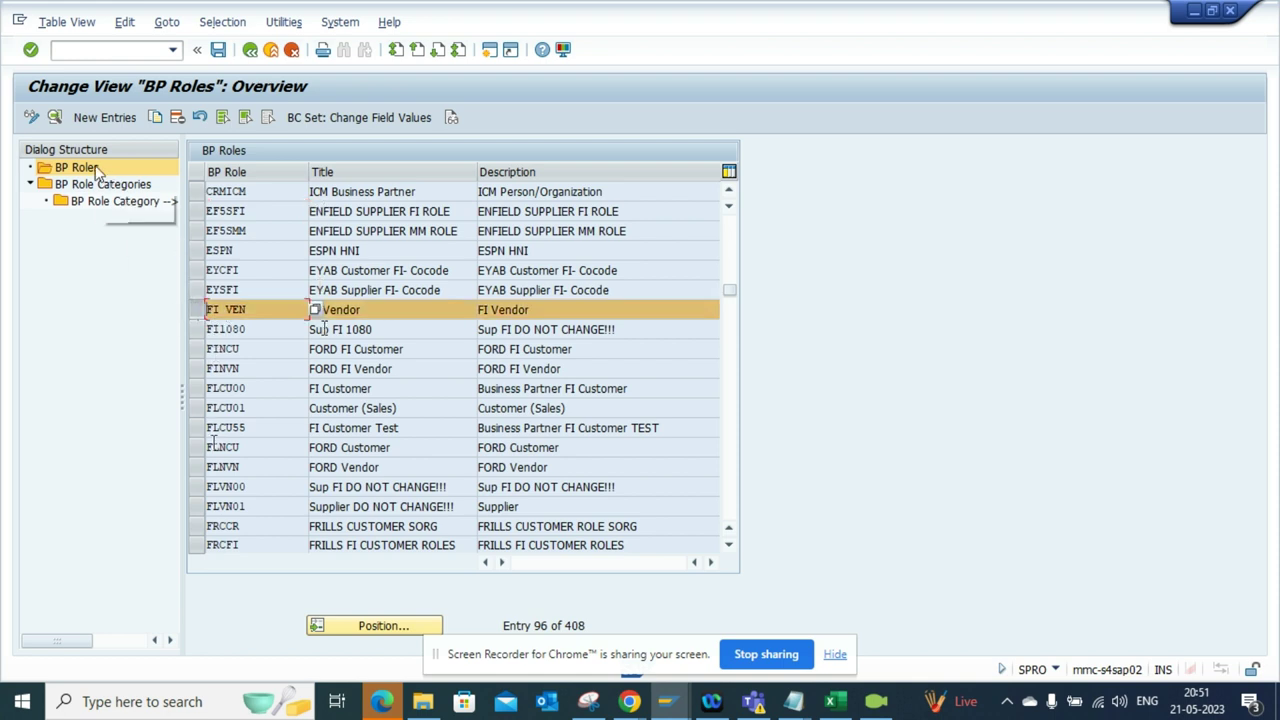
pyautogui.click(55, 117)
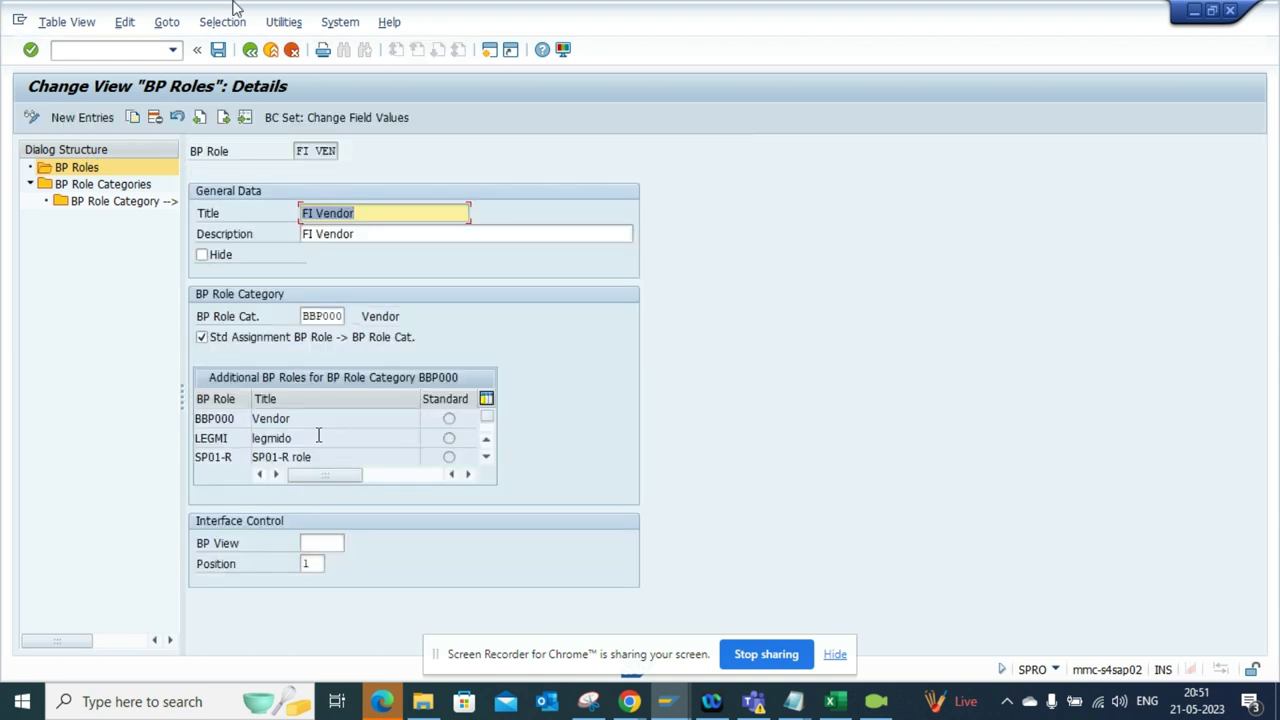
pyautogui.click(249, 52)
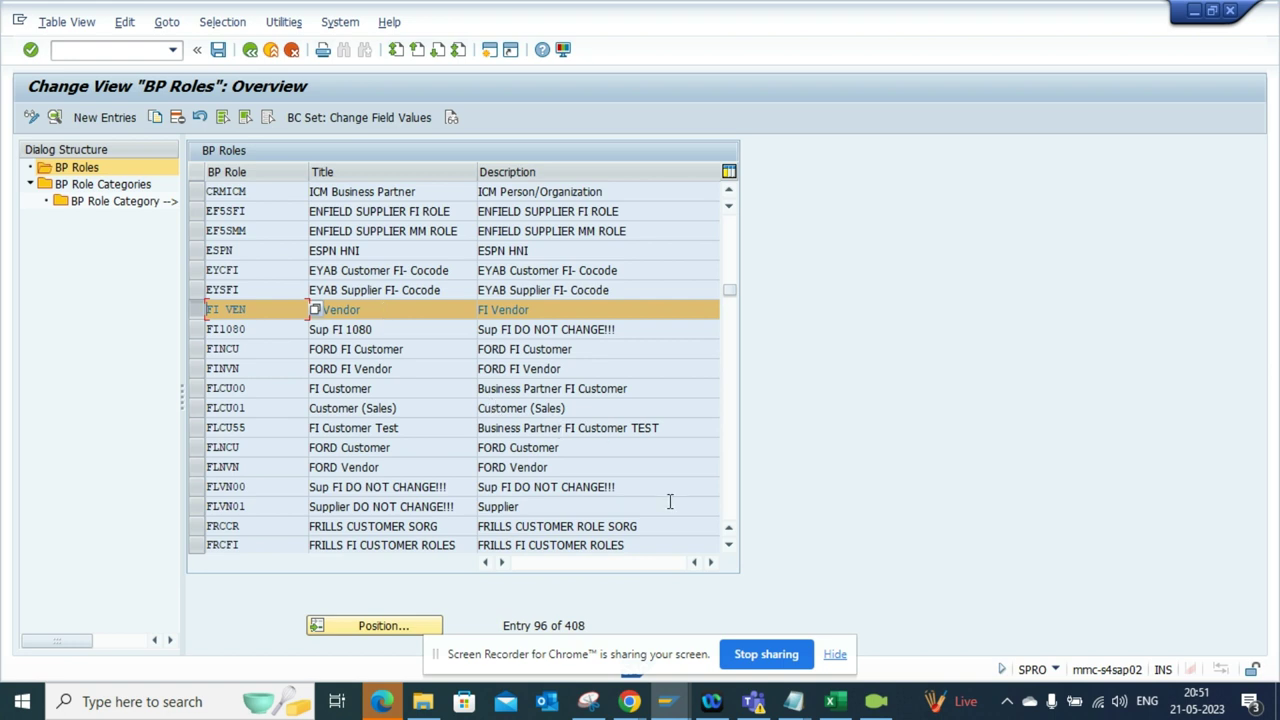
# Open the FLCU00 FI Customer role details, showing position 1, and save.
pyautogui.click(196, 311)
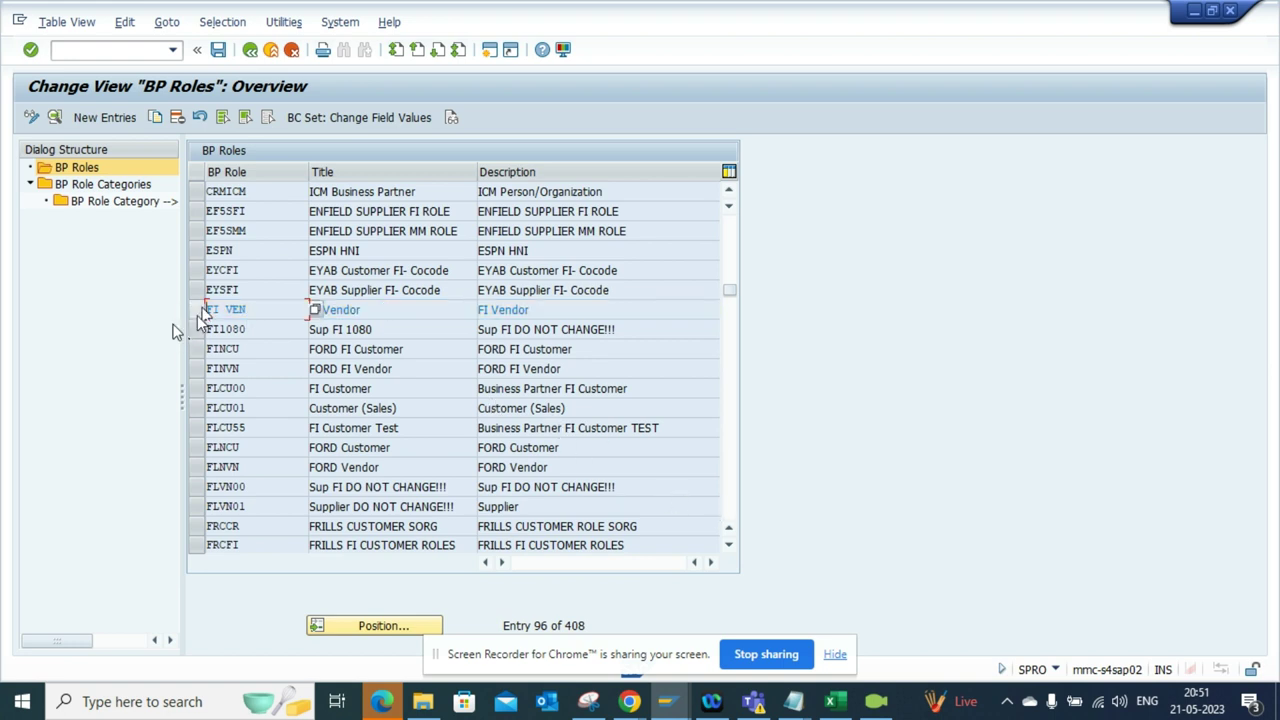
pyautogui.click(196, 388)
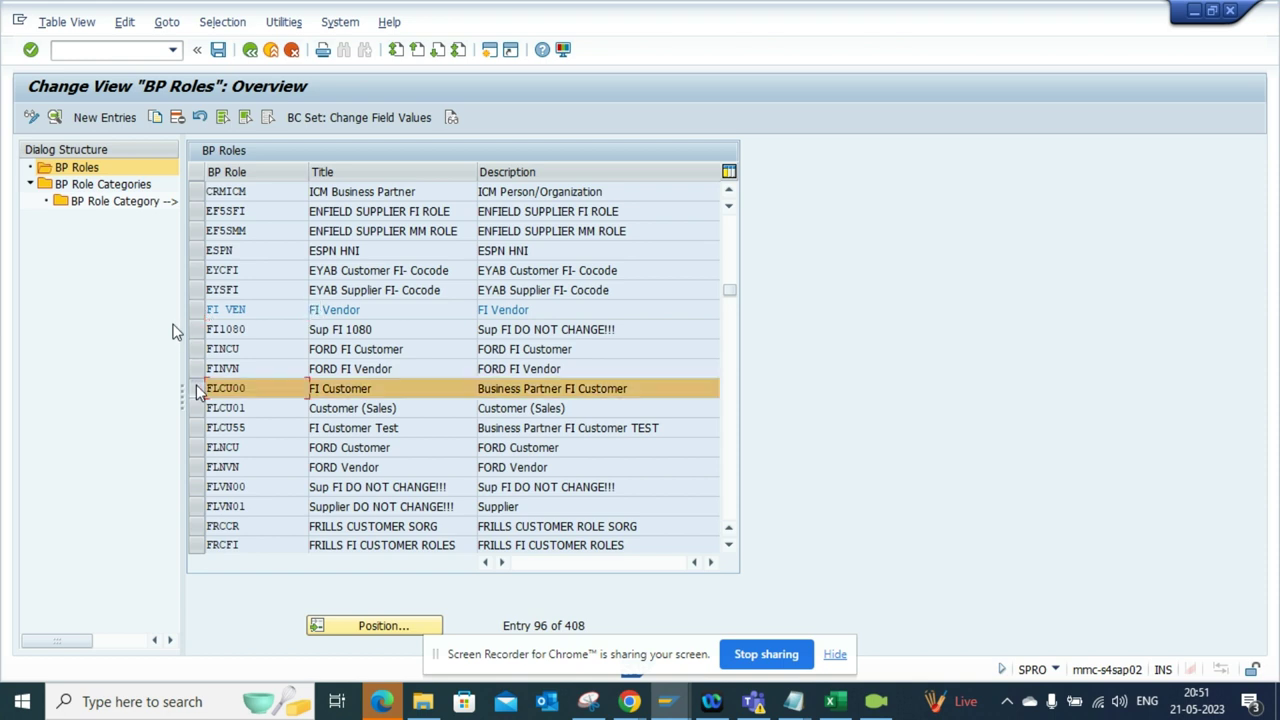
pyautogui.click(55, 117)
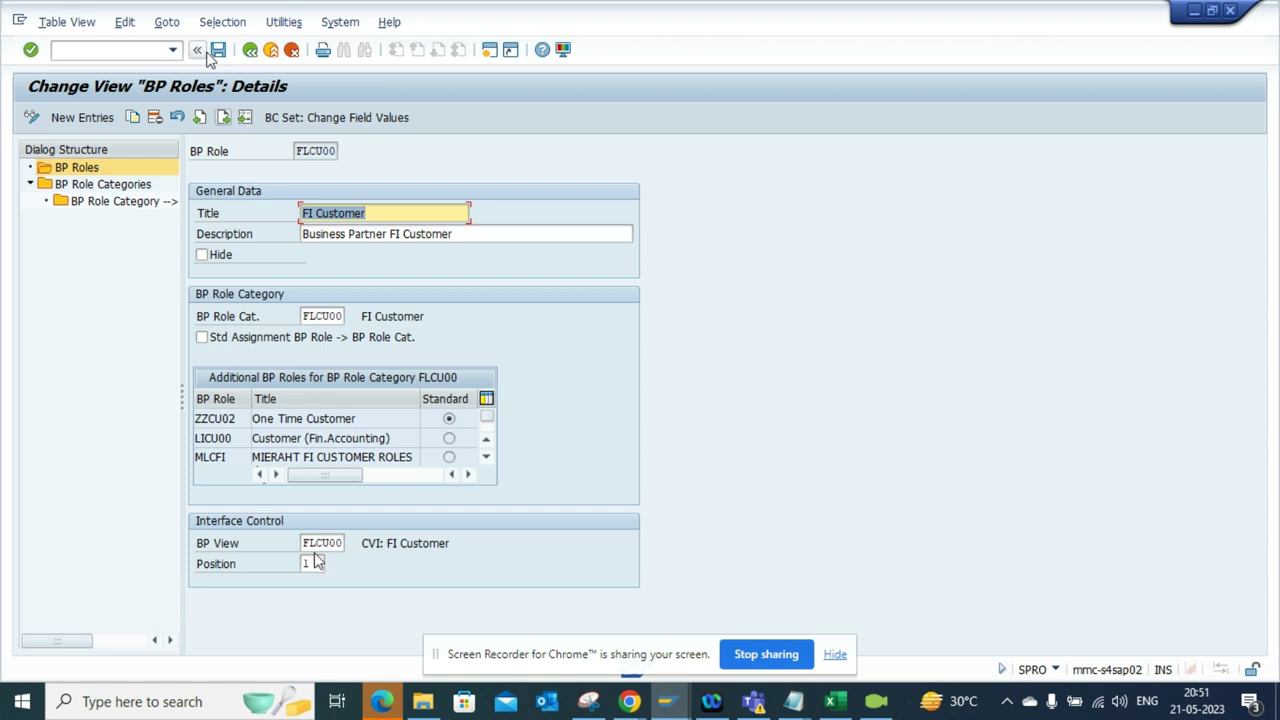
pyautogui.click(218, 52)
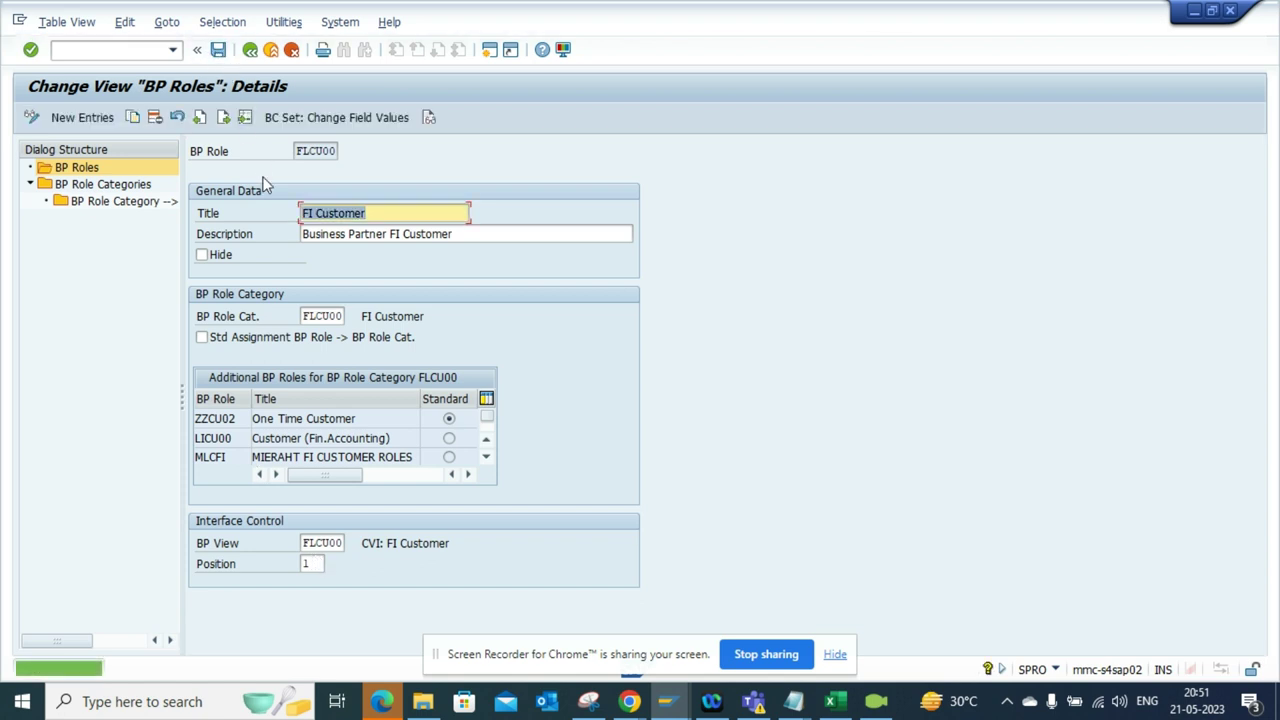
pyautogui.hotkey('alt', 'Tab')
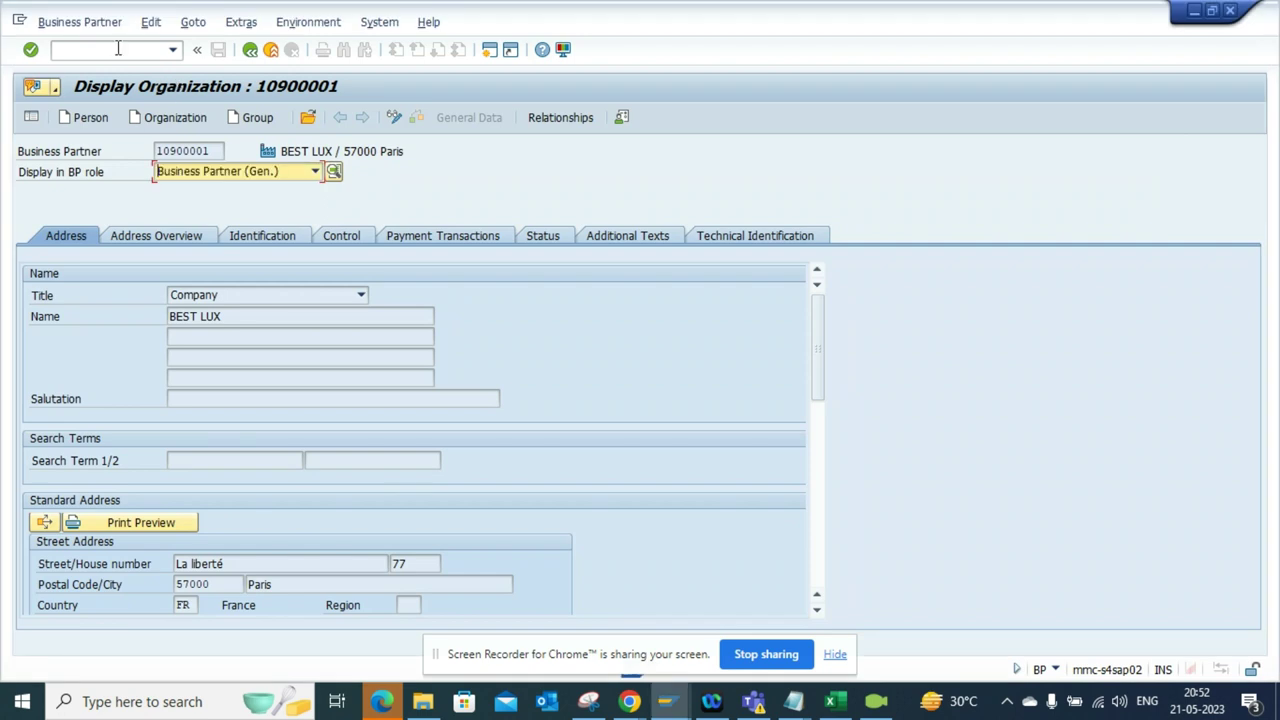
pyautogui.click(117, 48)
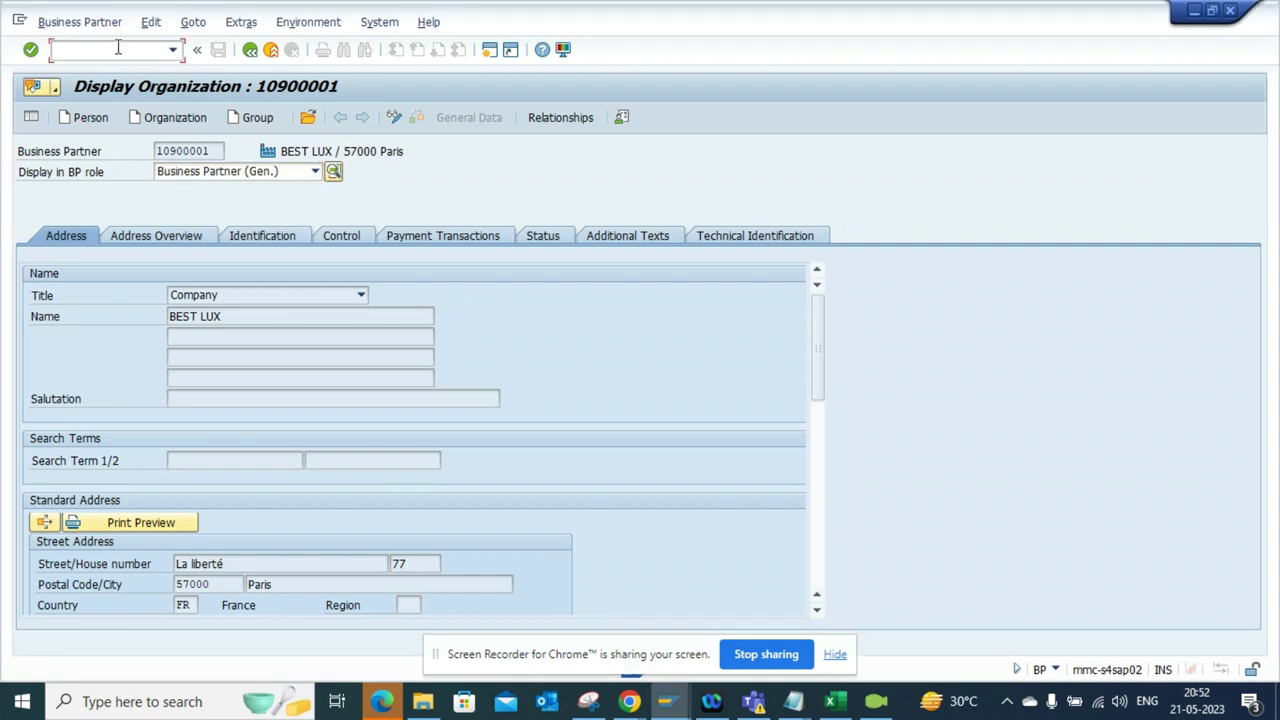
pyautogui.write('/')
pyautogui.press('Return')
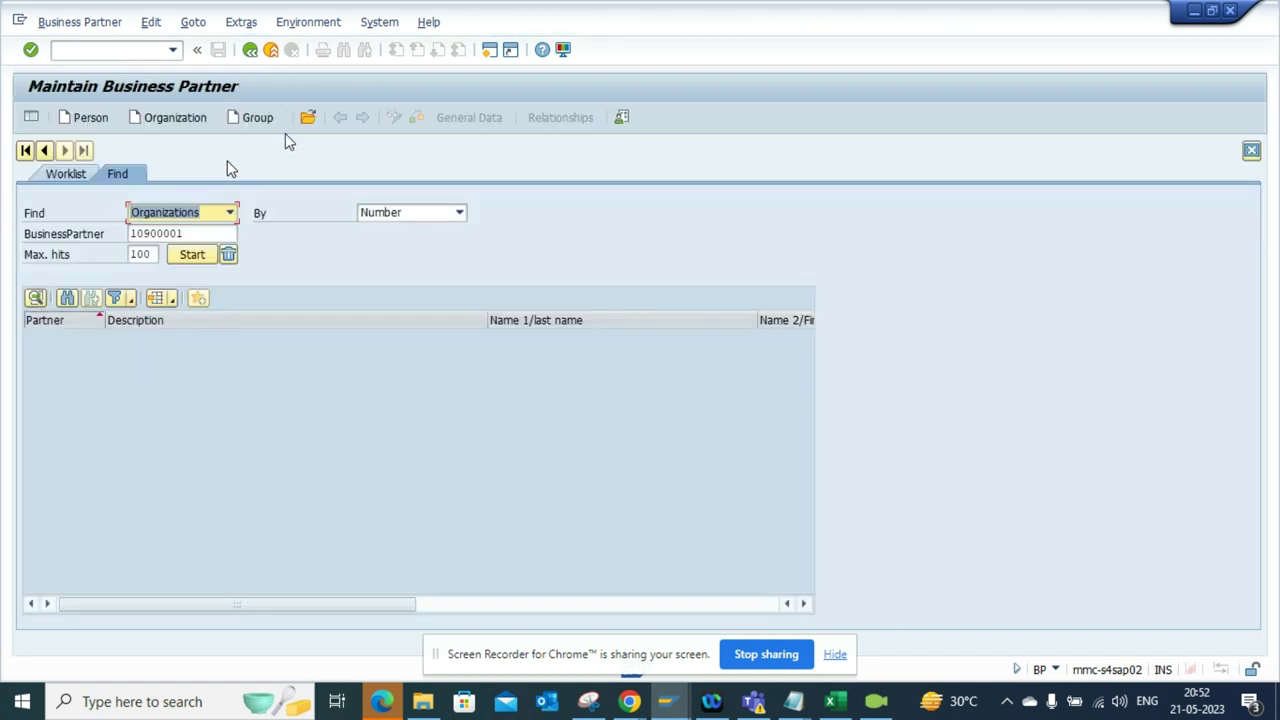
pyautogui.click(308, 117)
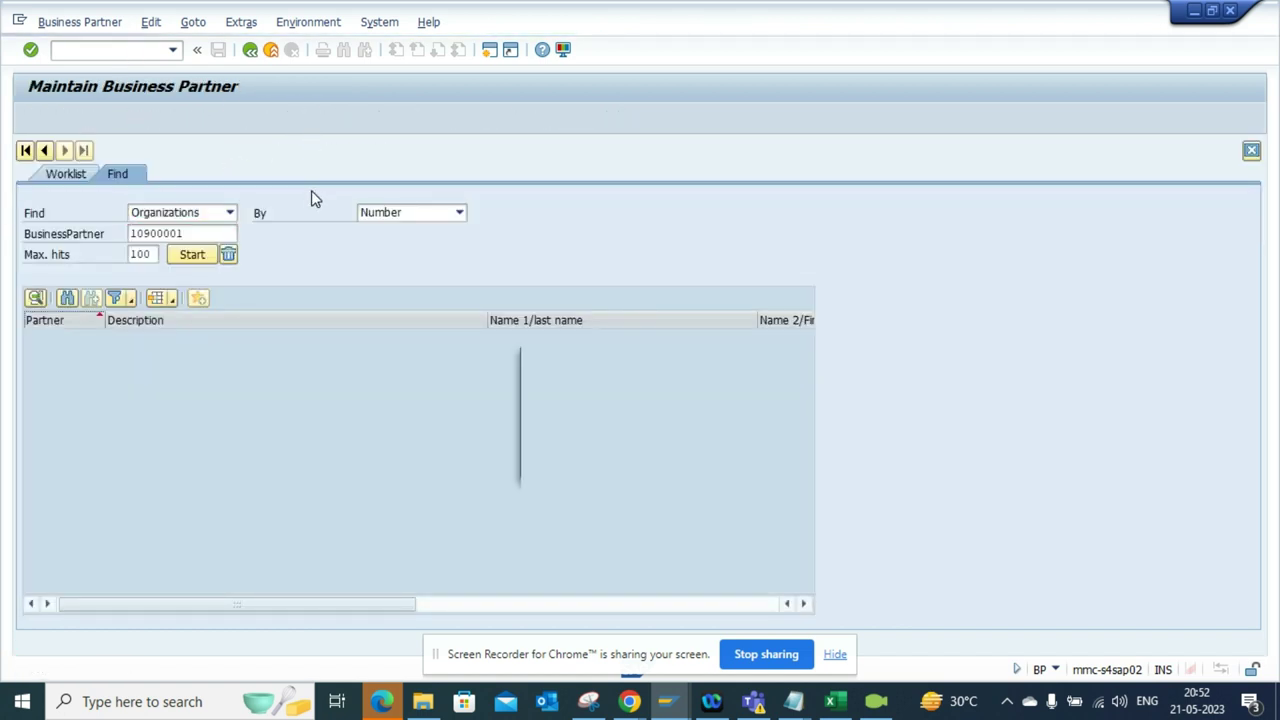
pyautogui.press('Down')
pyautogui.press('Return')
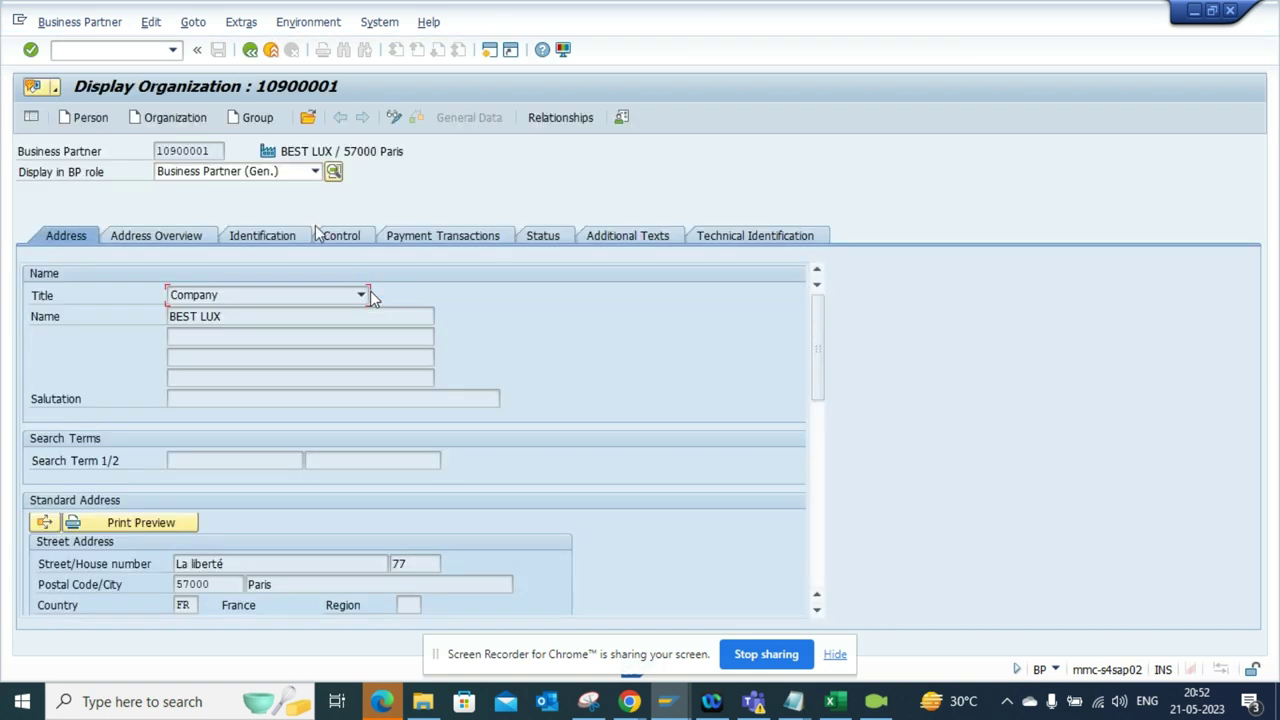
pyautogui.click(313, 172)
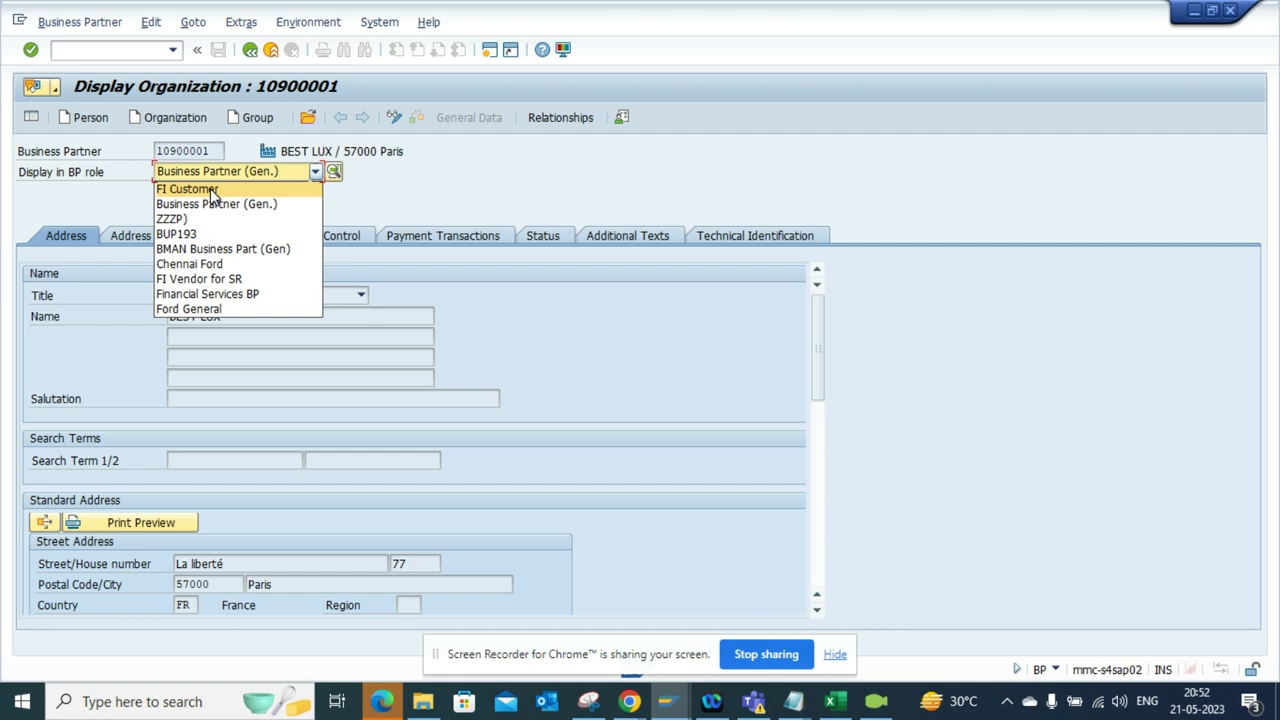
pyautogui.press('Escape')
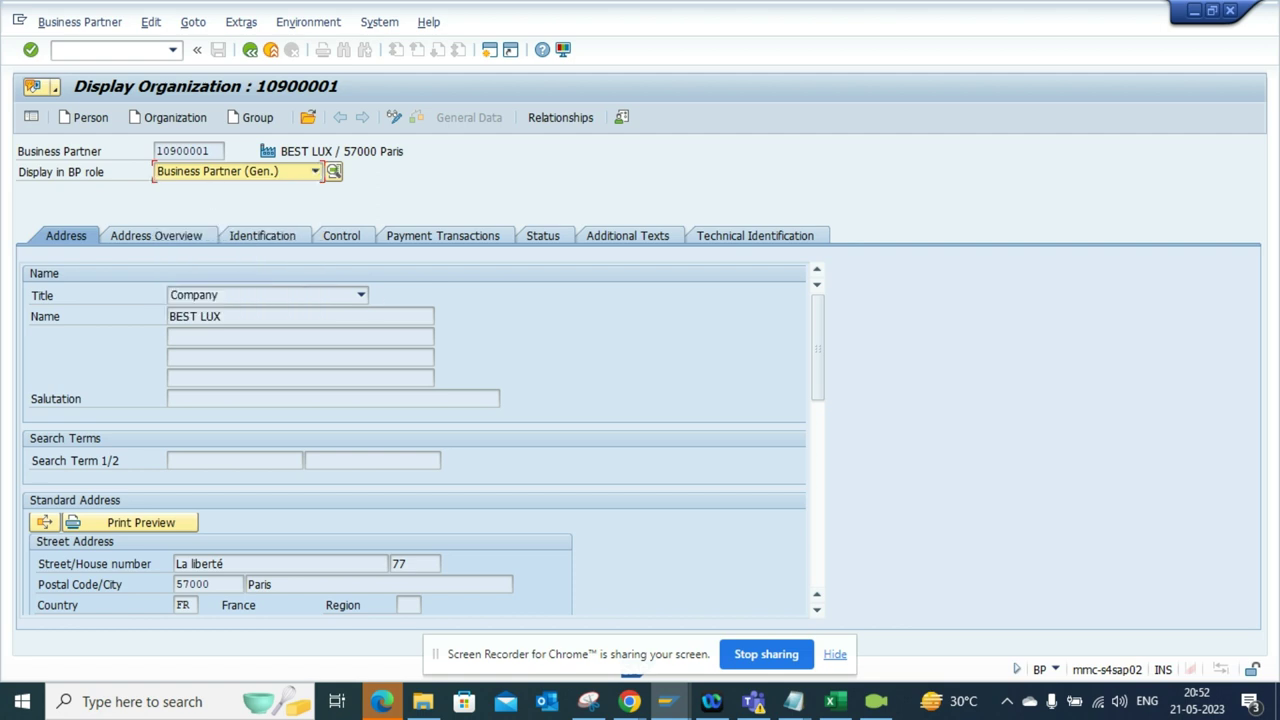
pyautogui.press('F10')
pyautogui.click(305, 172)
pyautogui.hotkey('alt', 'Tab')
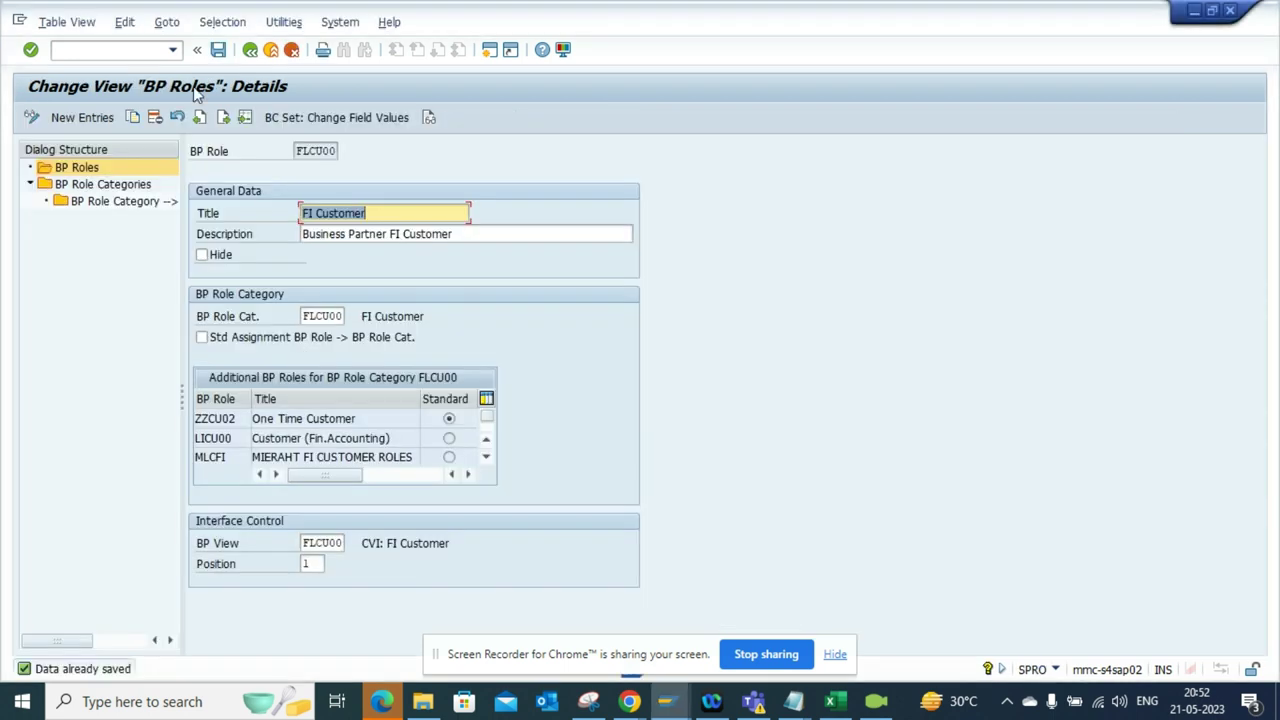
# Return to the BP Roles overview and filter it by Title containing 'ford'.
pyautogui.click(249, 51)
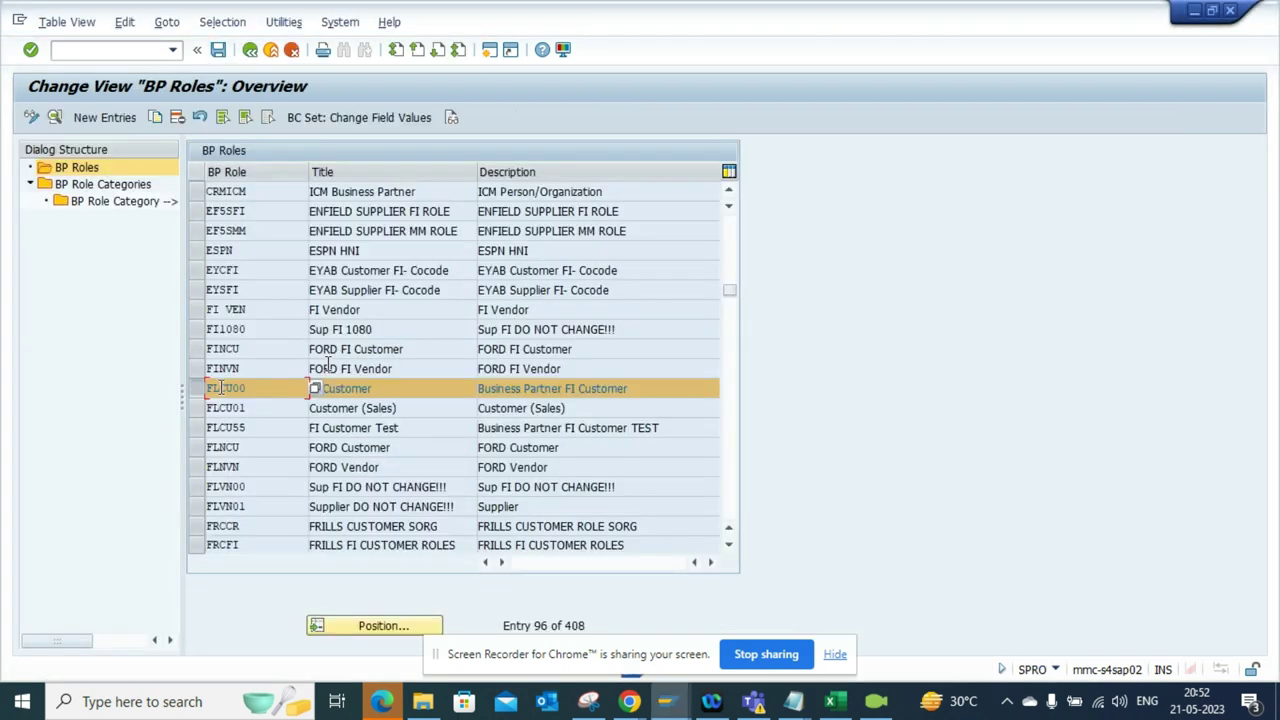
pyautogui.click(204, 395)
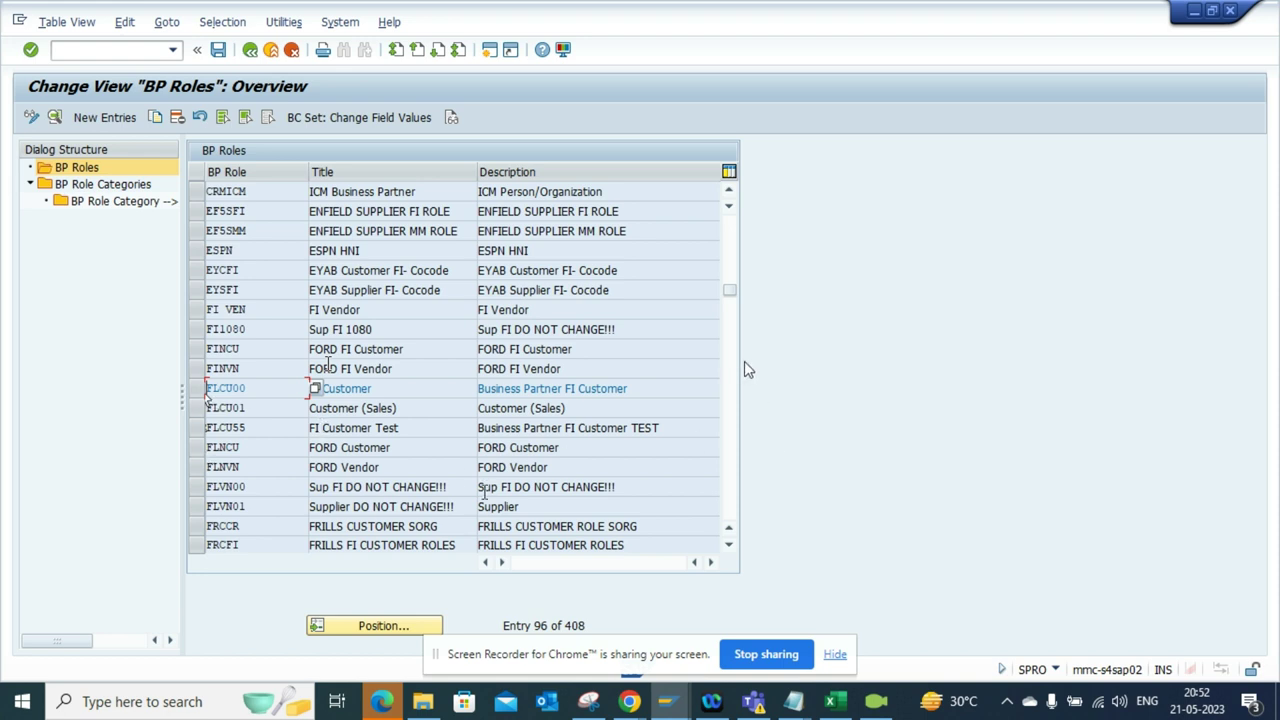
pyautogui.click(212, 24)
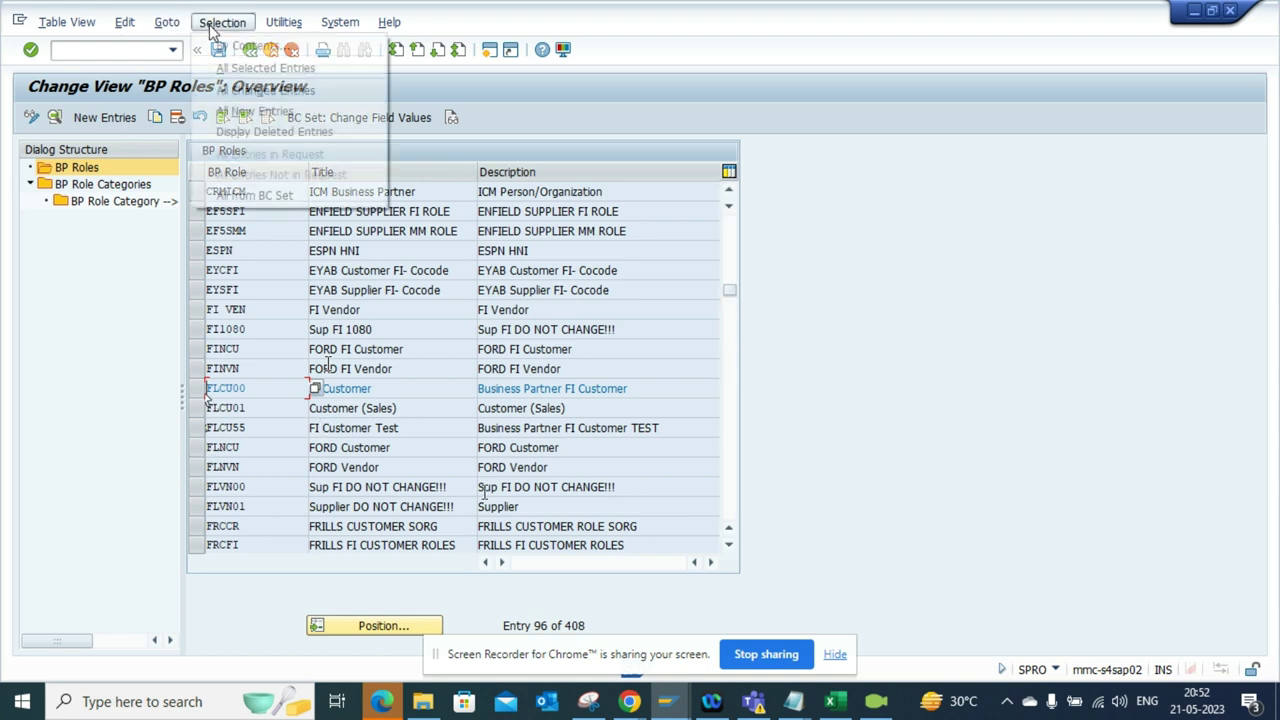
pyautogui.click(230, 47)
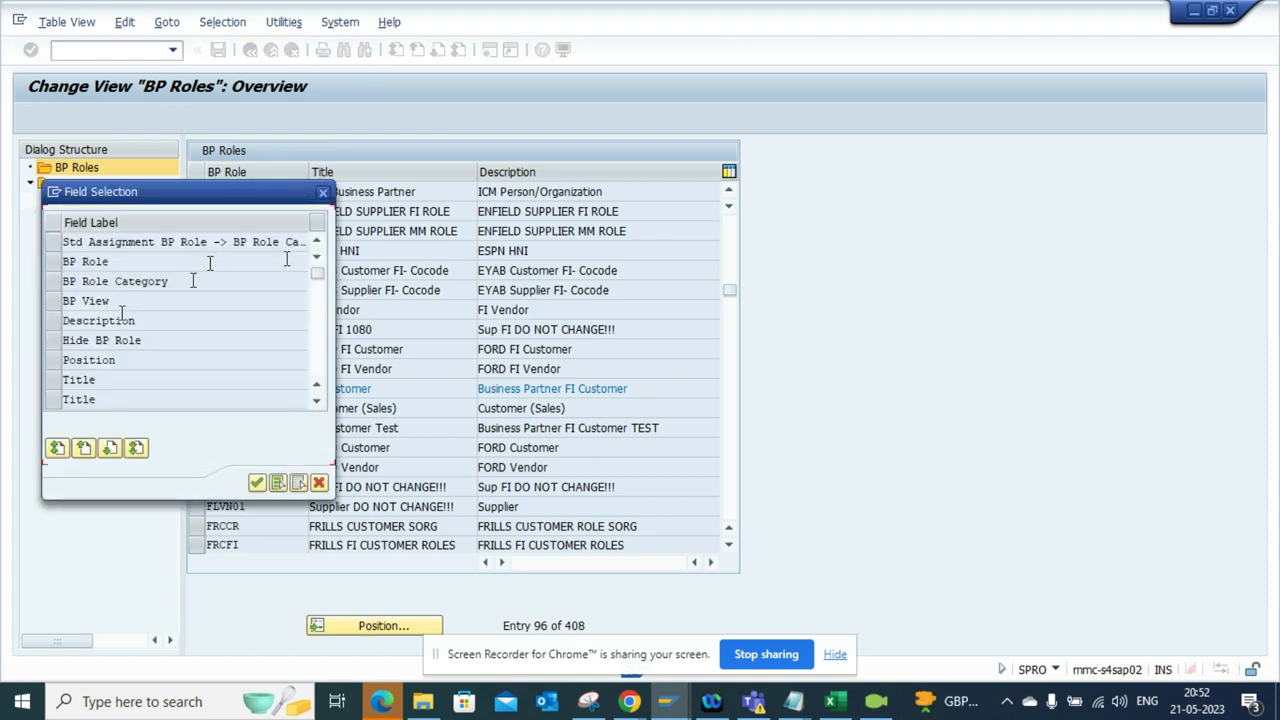
pyautogui.click(58, 381)
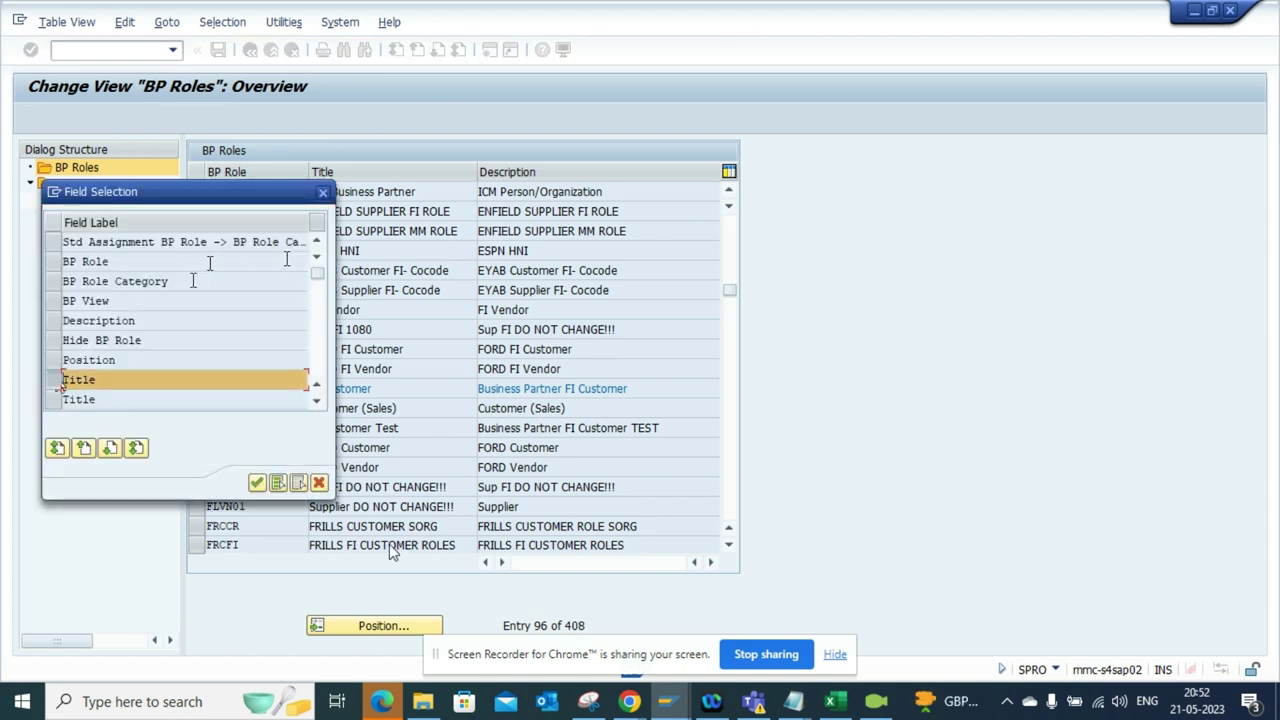
pyautogui.click(256, 483)
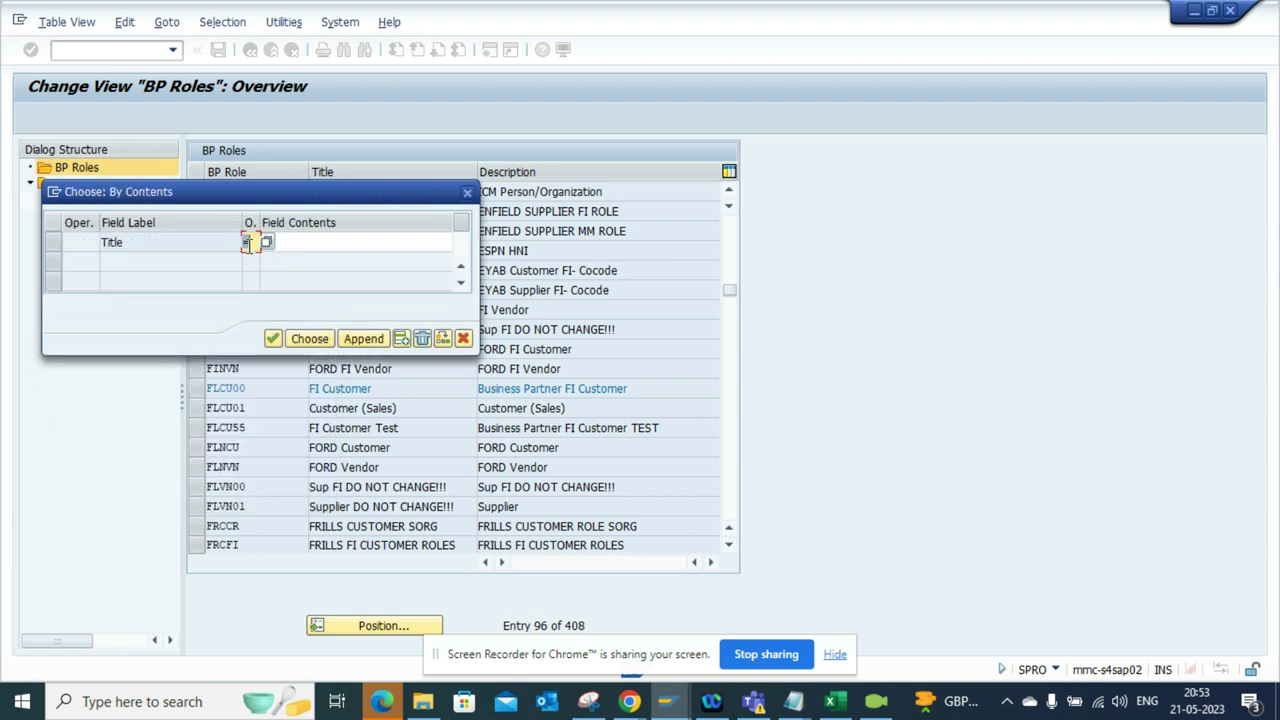
pyautogui.press('Tab')
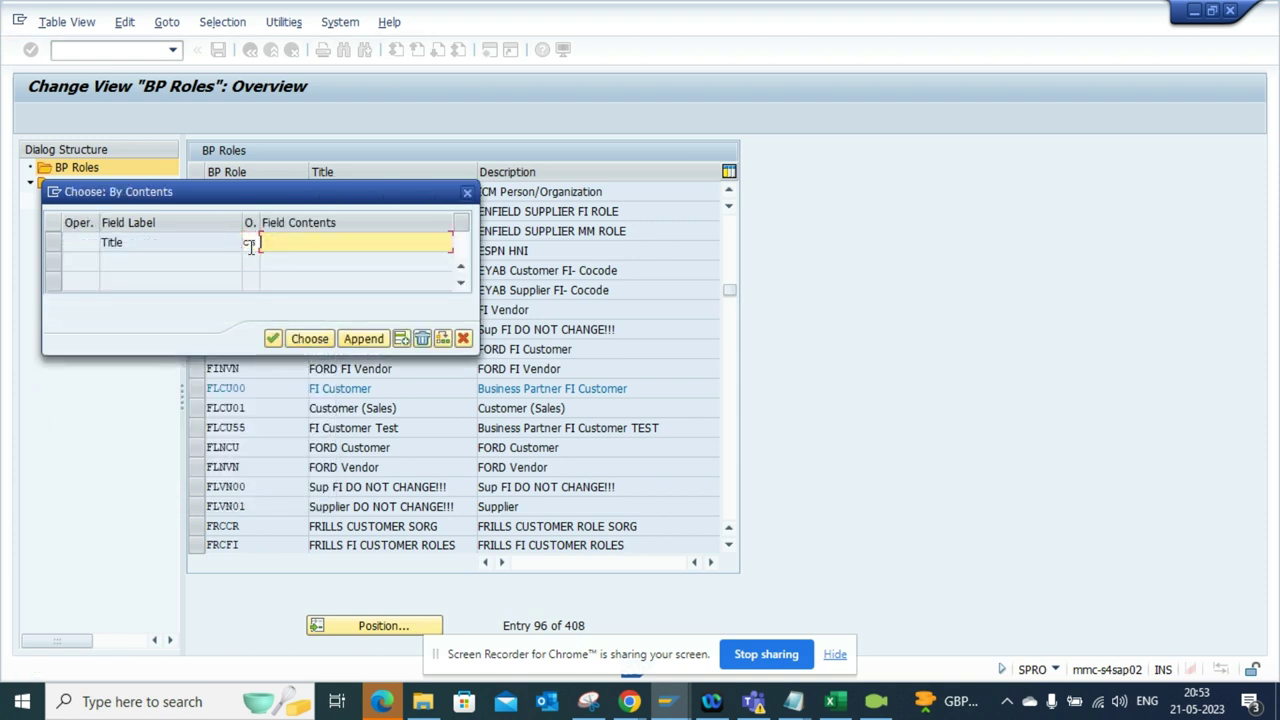
pyautogui.write('ford')
pyautogui.click(310, 340)
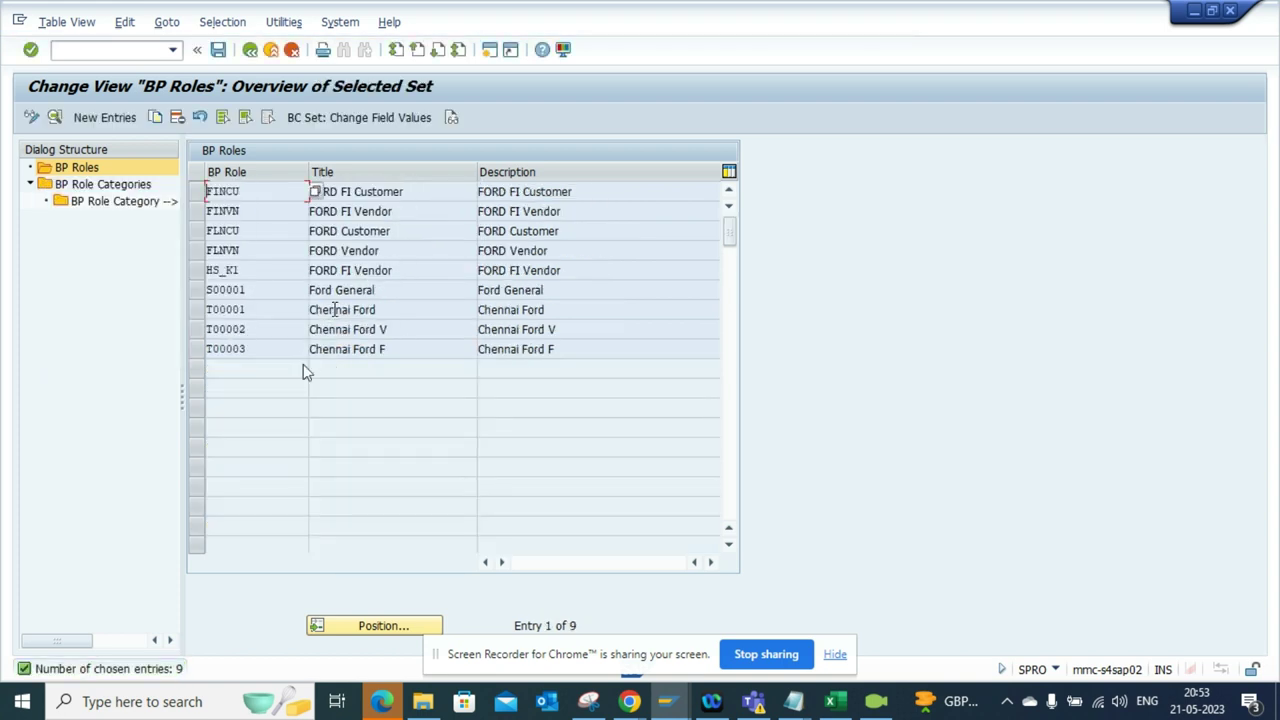
# Tick Hide on role S00001 Ford General, save, and acknowledge the information notice.
pyautogui.click(195, 291)
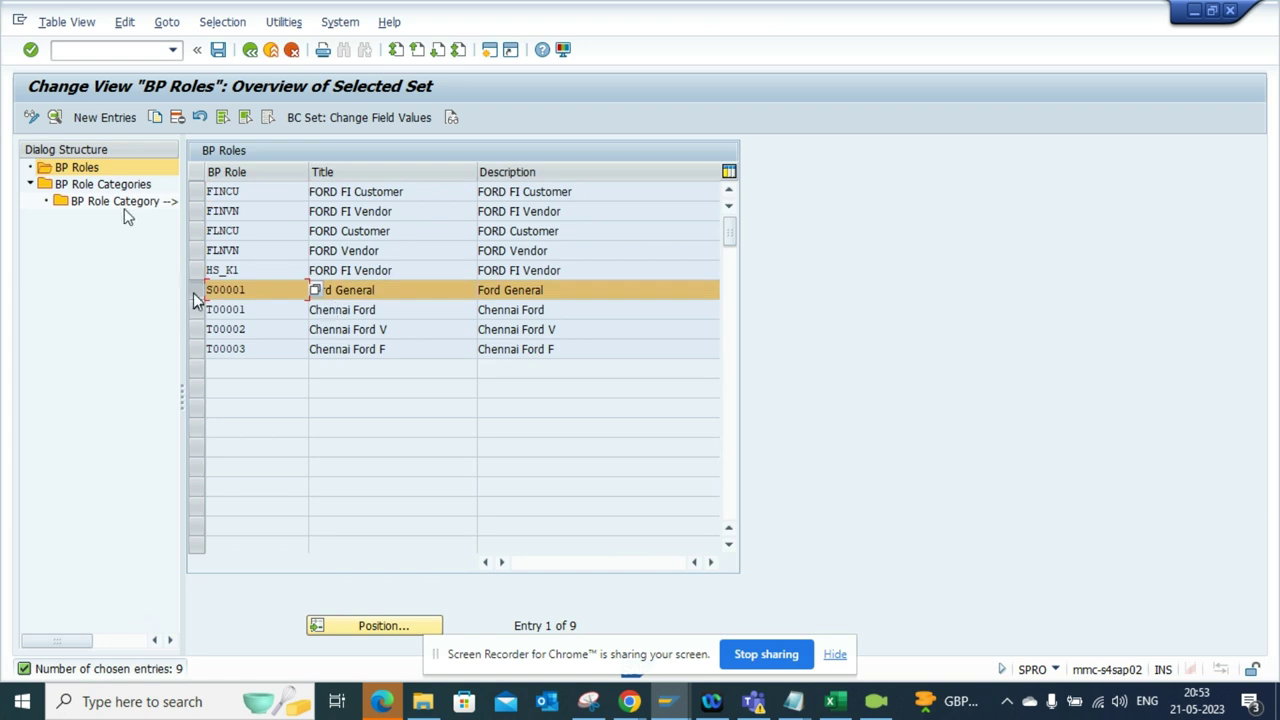
pyautogui.click(55, 117)
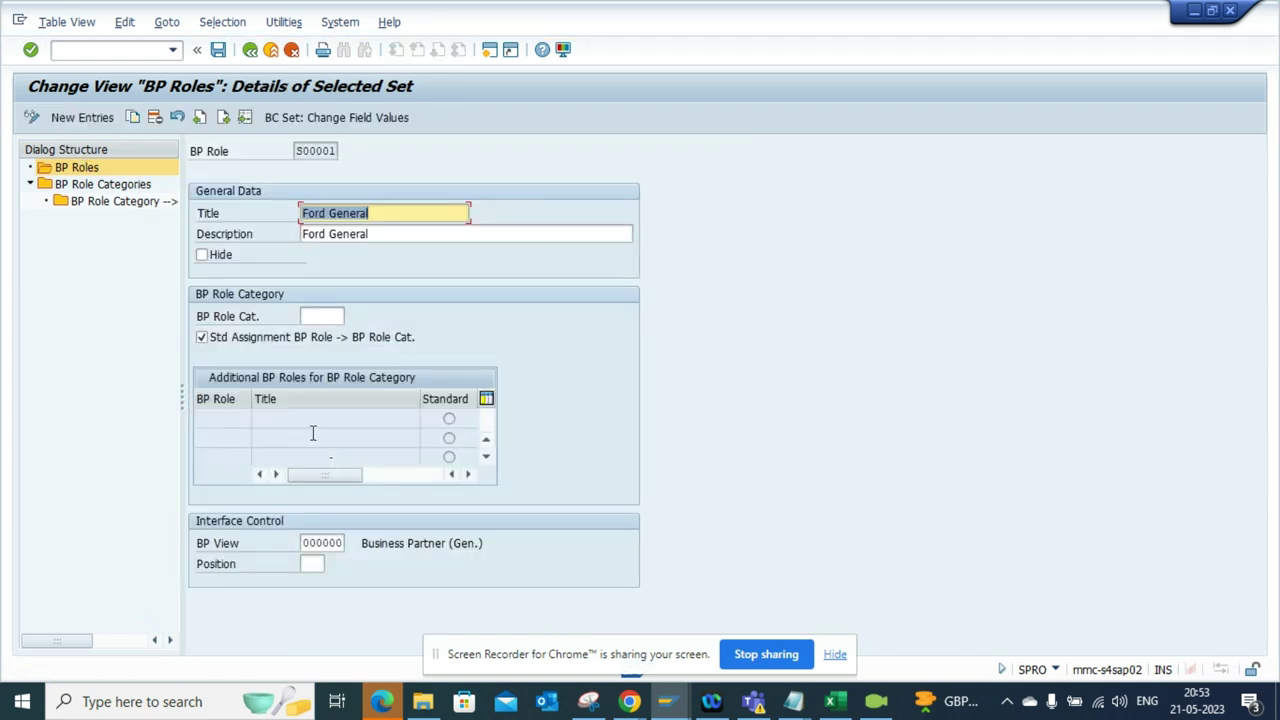
pyautogui.click(201, 254)
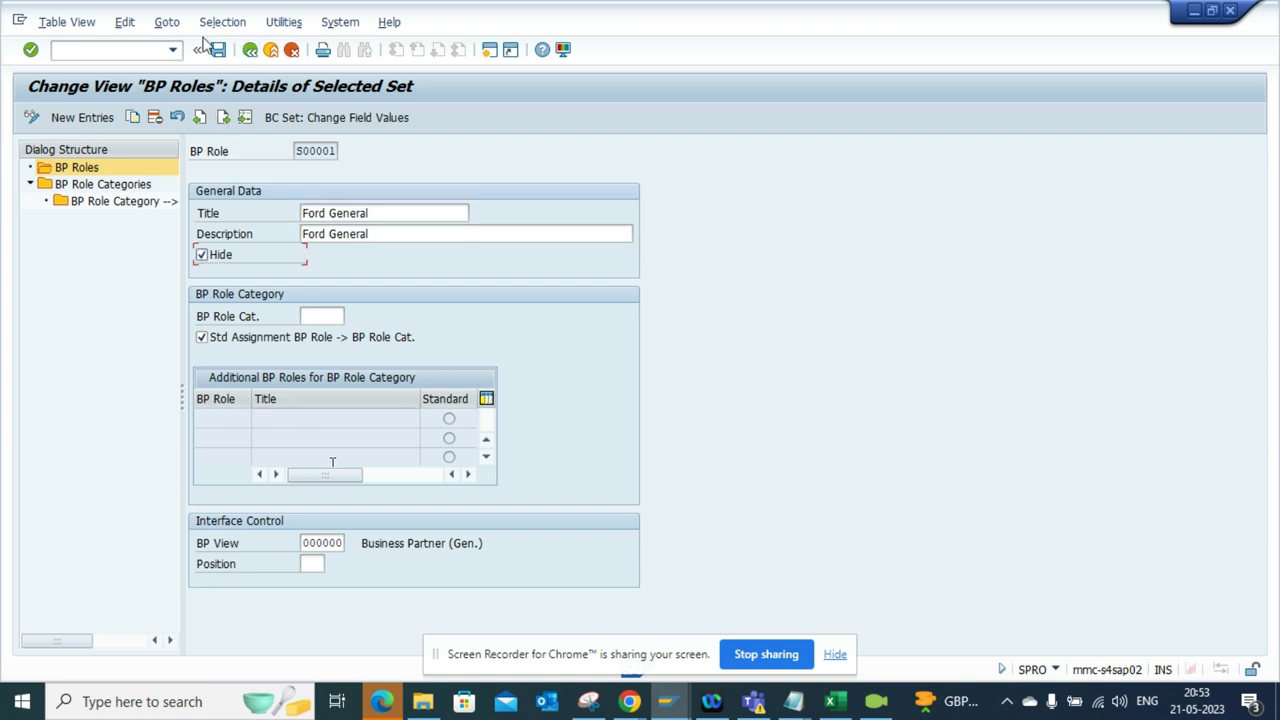
pyautogui.click(218, 49)
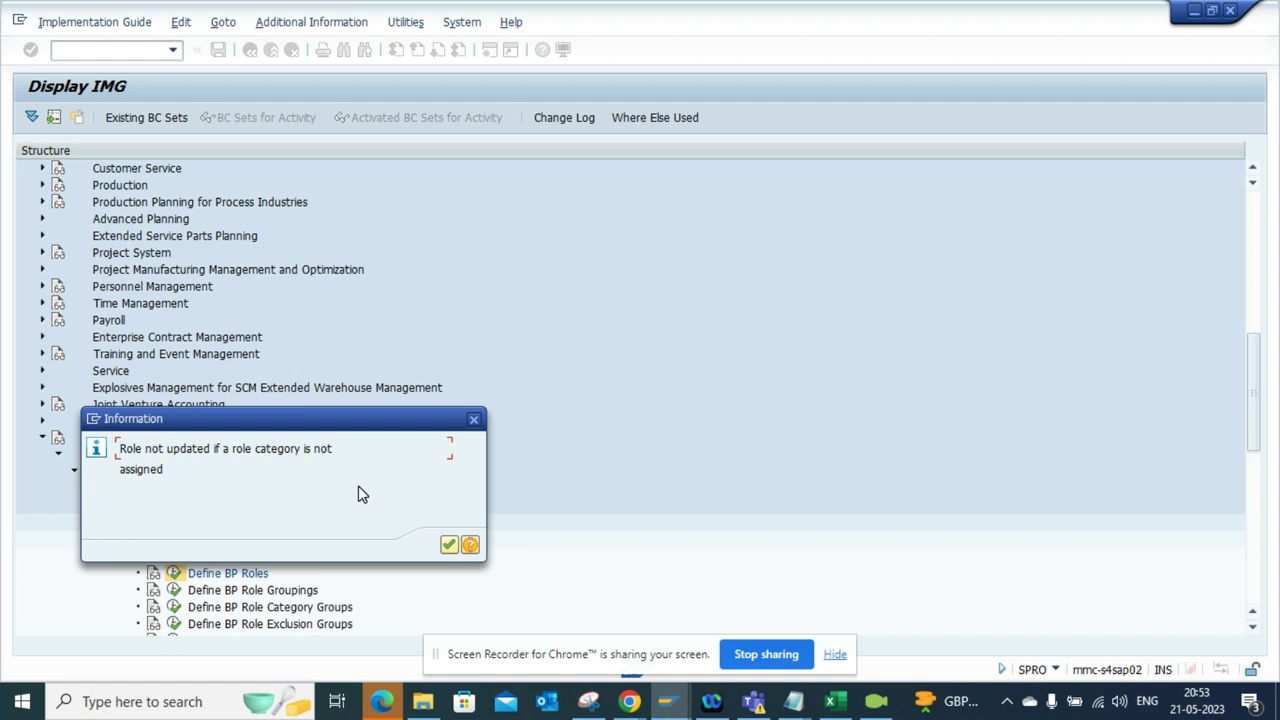
pyautogui.press('Return')
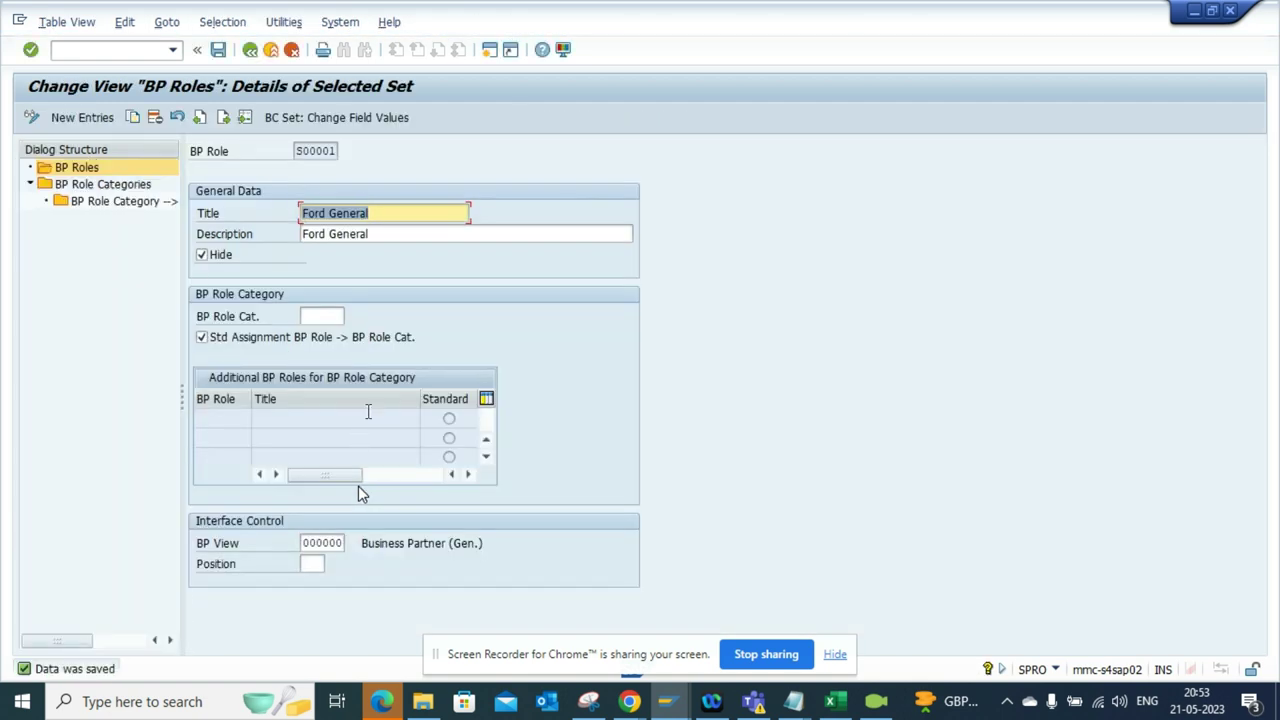
# Reopen partner 10900001 via /nbp and expand its Display in BP role dropdown.
pyautogui.hotkey('alt', 'Tab')
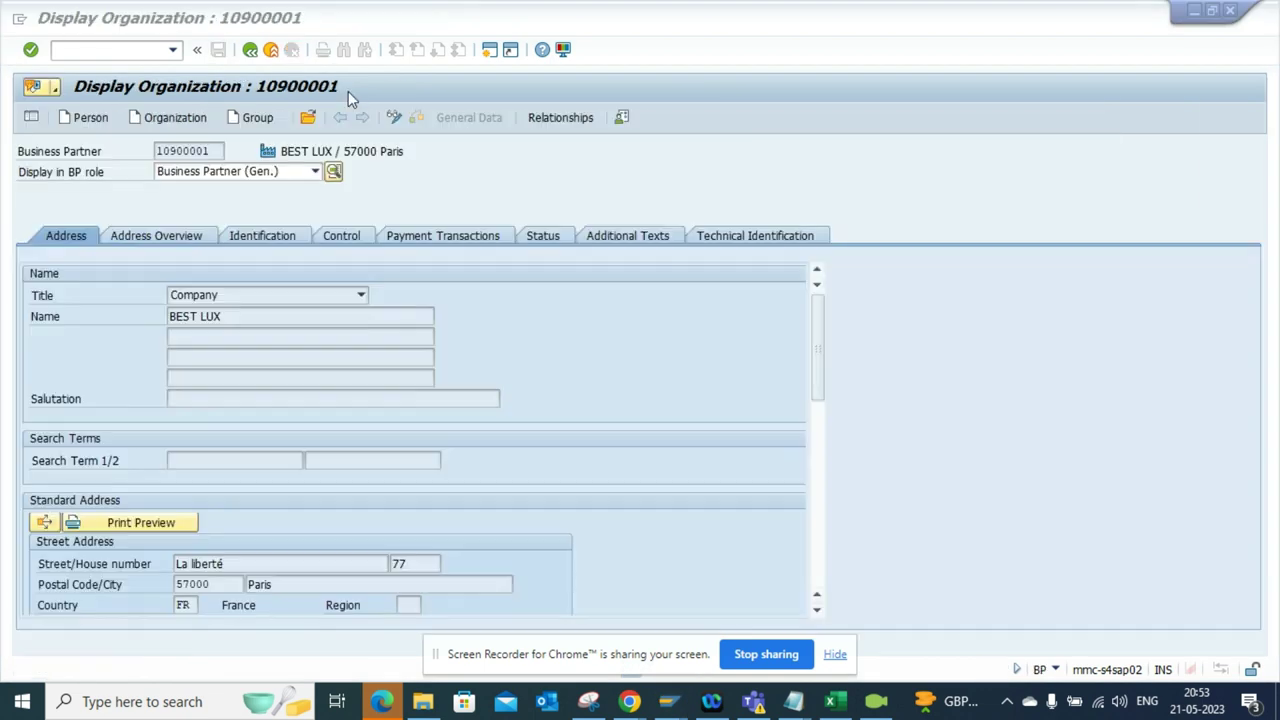
pyautogui.click(93, 48)
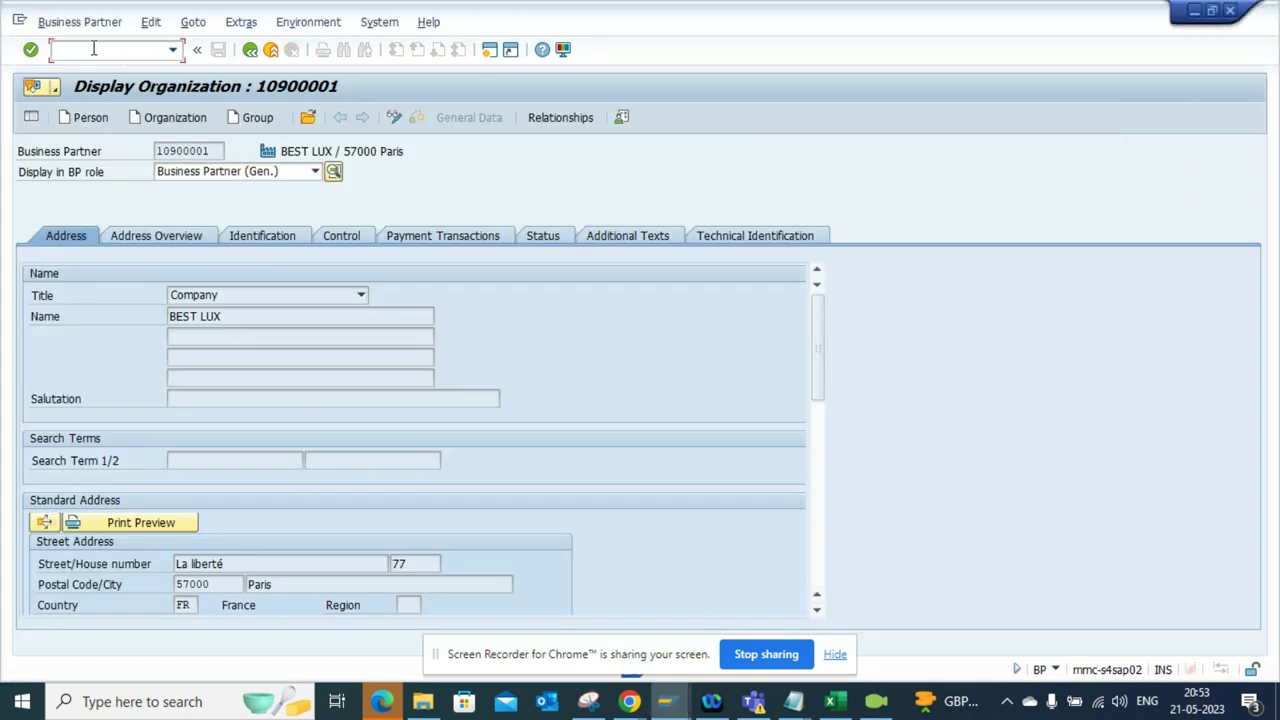
pyautogui.write('/nbp')
pyautogui.press('Return')
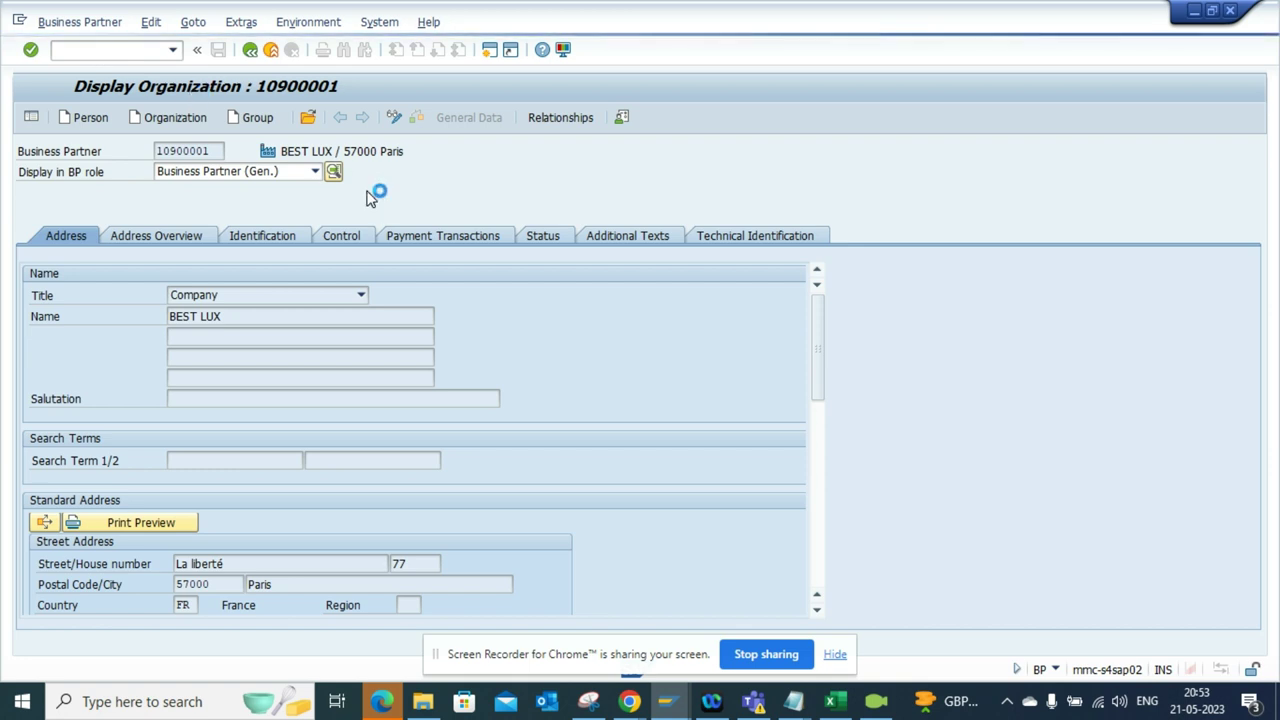
pyautogui.click(308, 119)
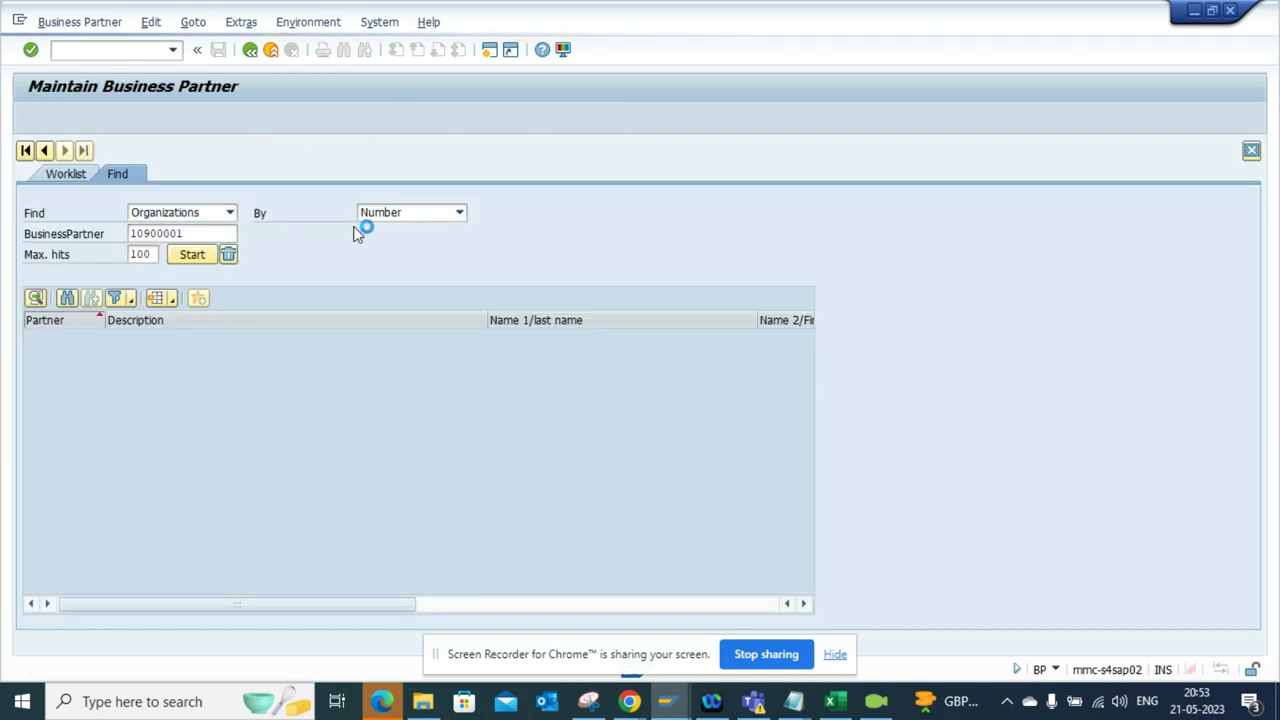
pyautogui.press('Down')
pyautogui.press('Down')
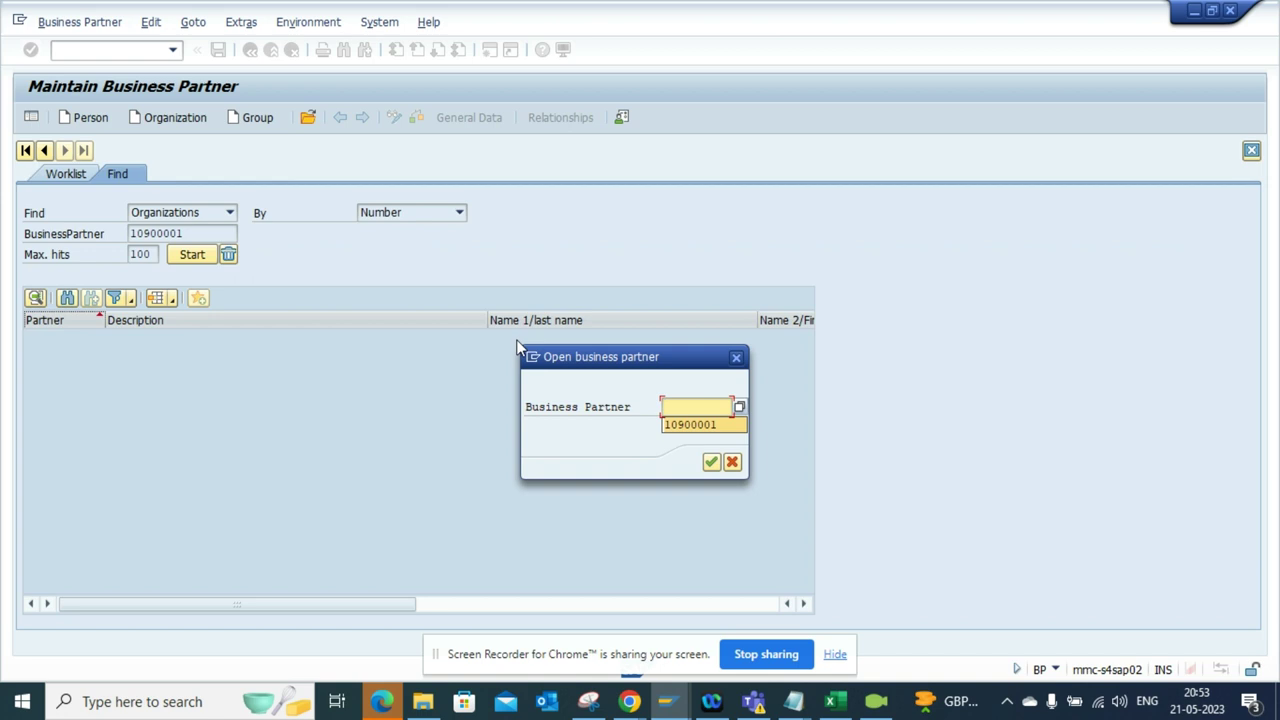
pyautogui.press('Return')
pyautogui.press('Return')
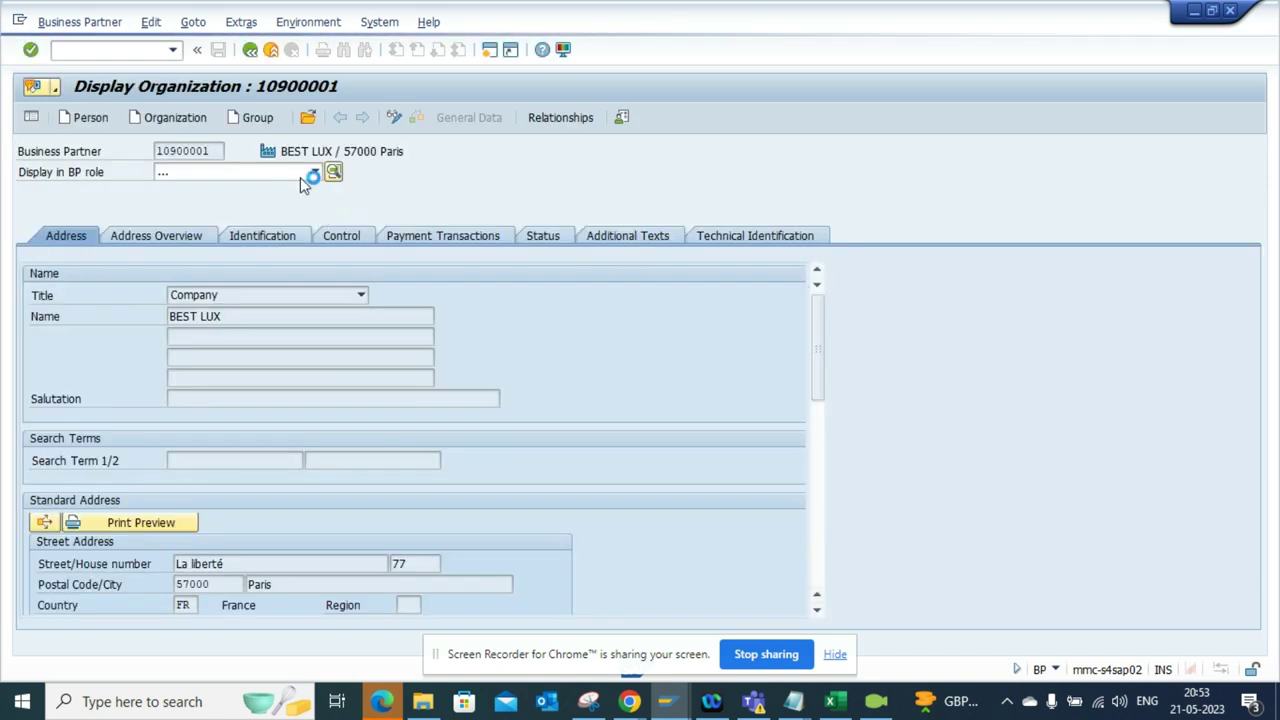
pyautogui.click(313, 173)
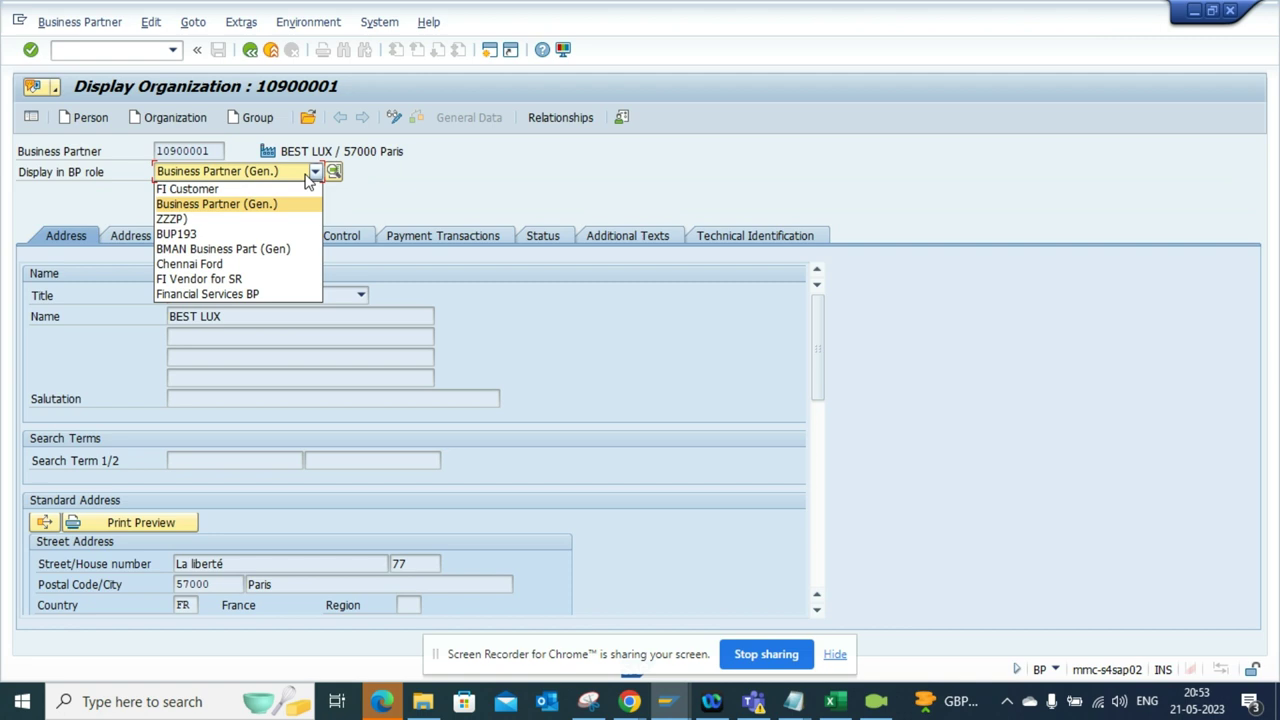